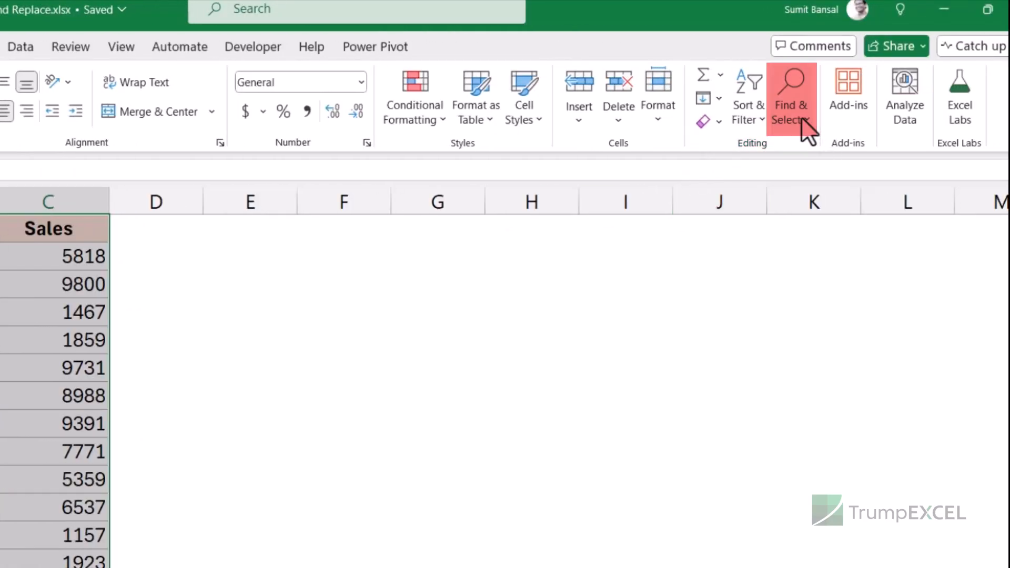
pyautogui.click(804, 121)
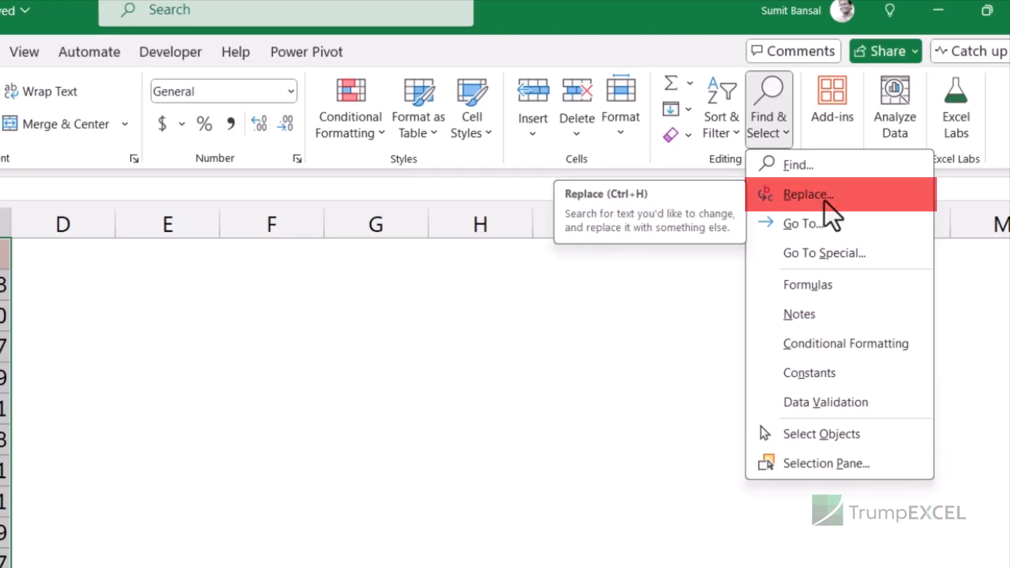
pyautogui.click(825, 184)
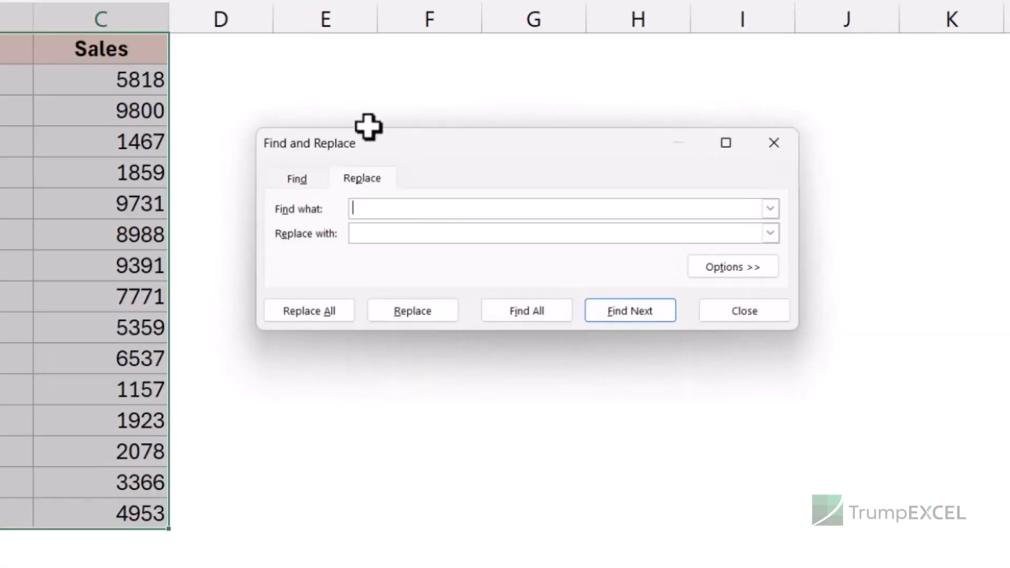
pyautogui.moveTo(406, 162); pyautogui.dragTo(360, 131)
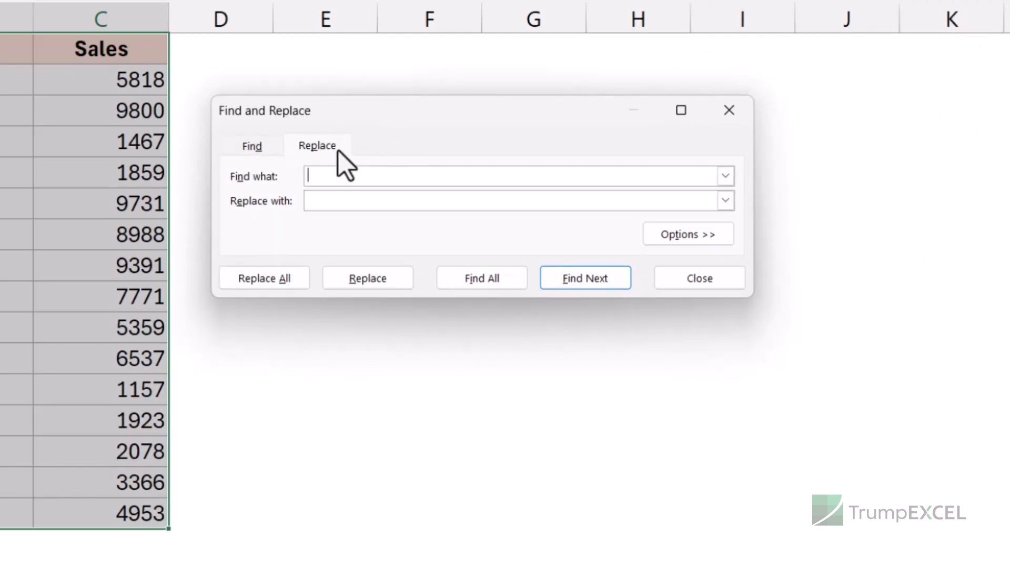
pyautogui.click(728, 113)
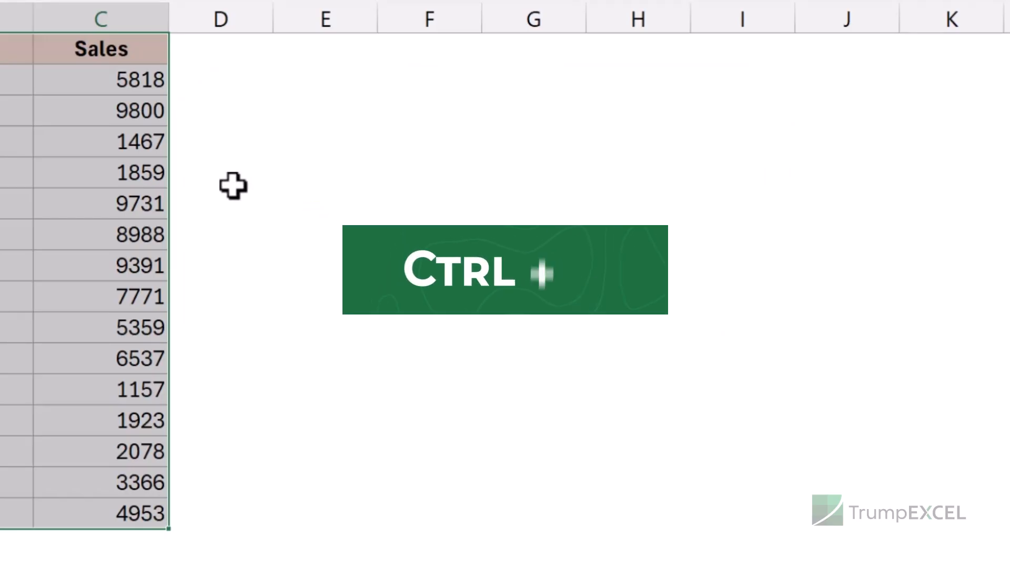
# Replace all occurrences of US with United States in the selected data.
pyautogui.hotkey('ctrl', 'h')
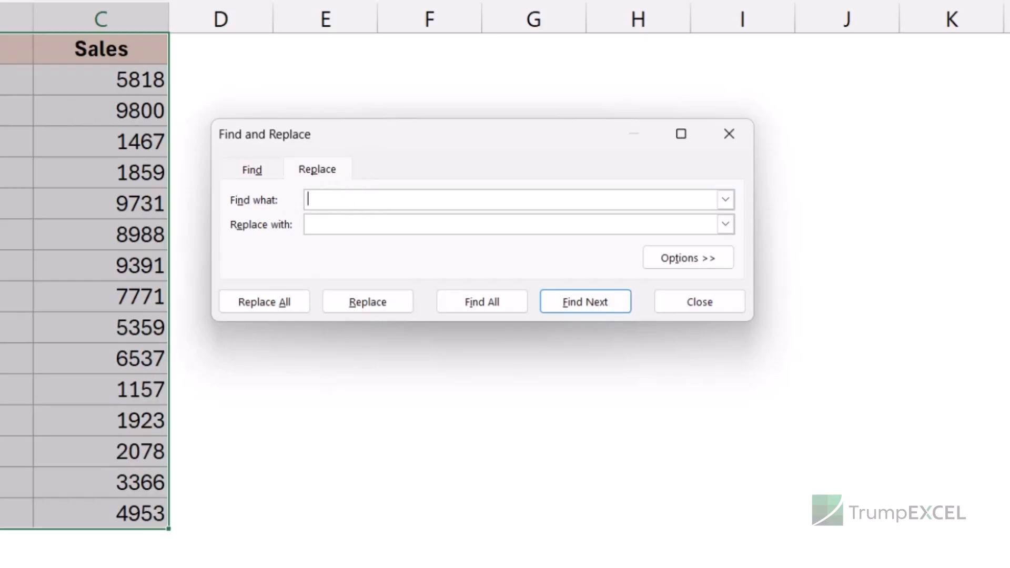
pyautogui.write('US')
pyautogui.click(347, 228)
pyautogui.write('United States')
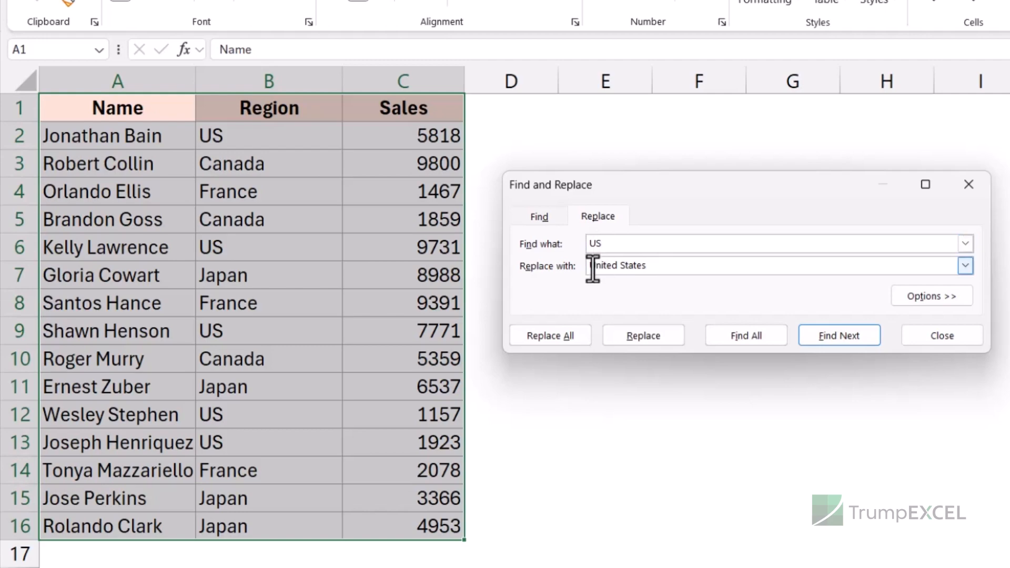
pyautogui.click(570, 340)
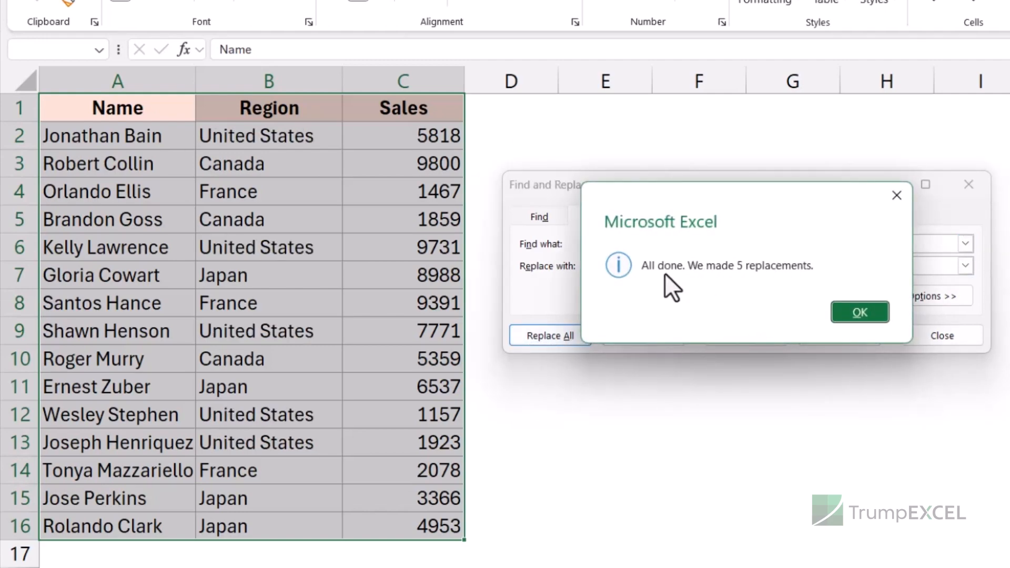
pyautogui.click(841, 313)
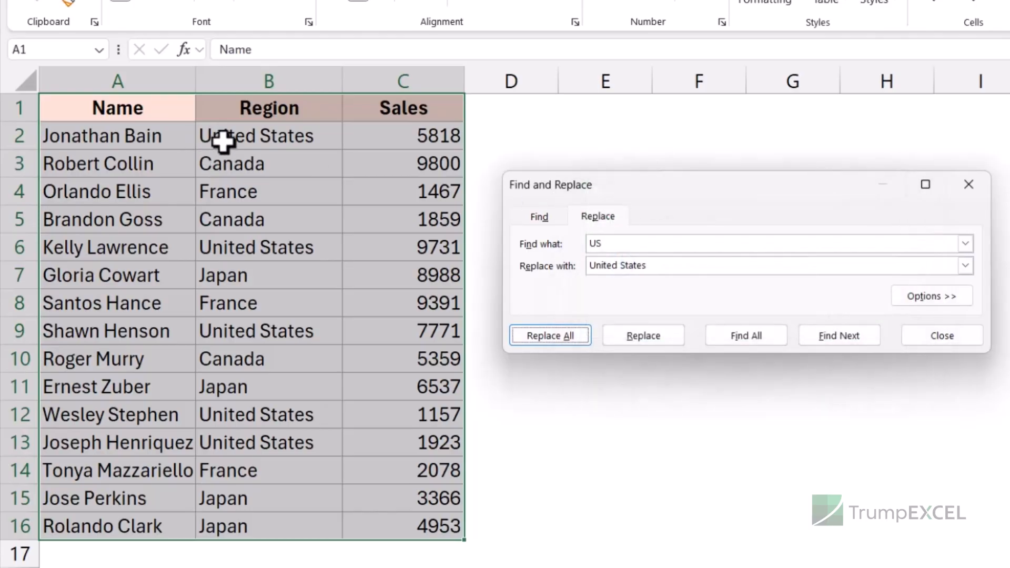
# Select A1:C16, replace all US with United States again, and close the Find and Replace dialog.
pyautogui.click(240, 137)
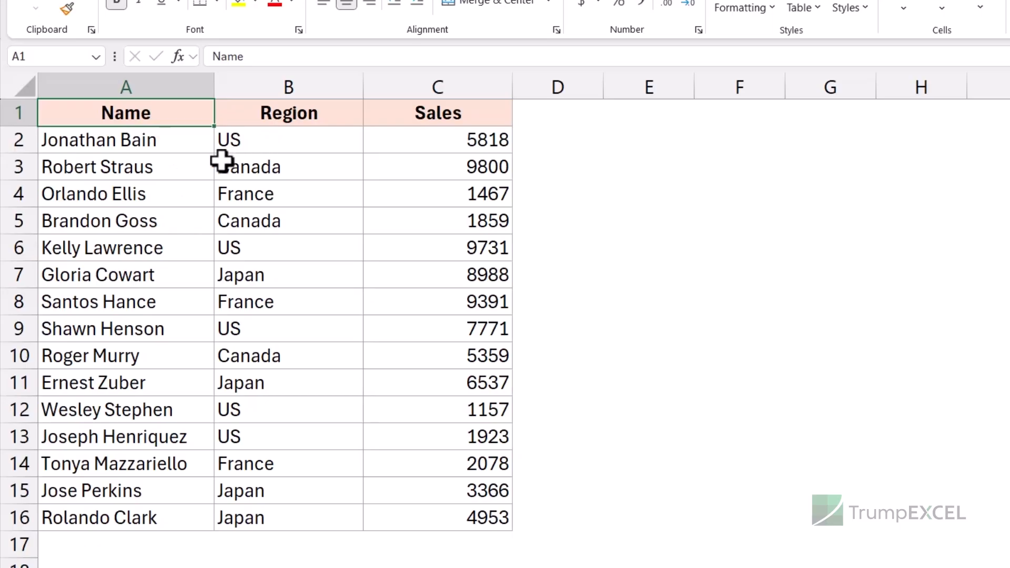
pyautogui.click(173, 169)
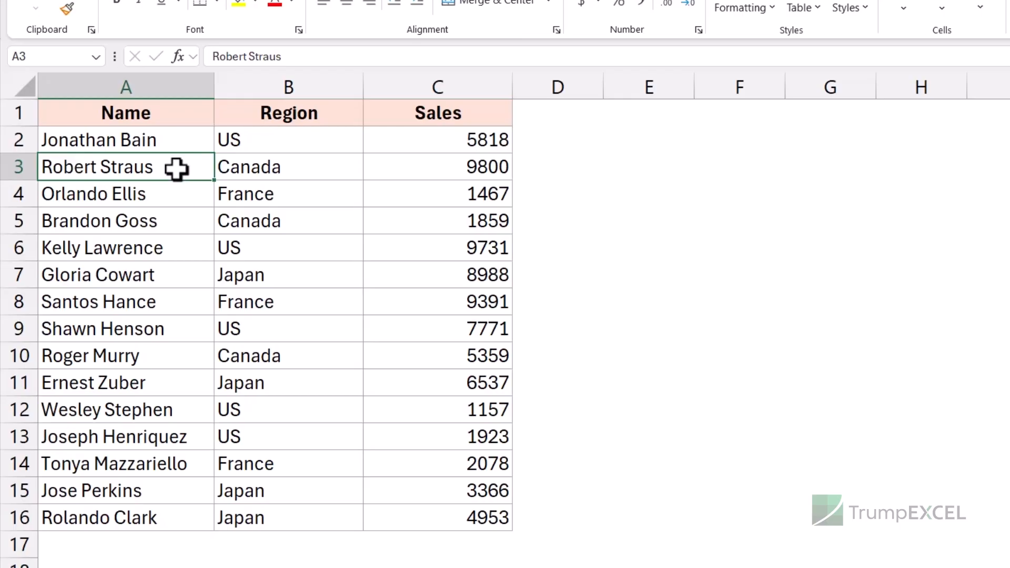
pyautogui.moveTo(168, 120); pyautogui.dragTo(417, 502)
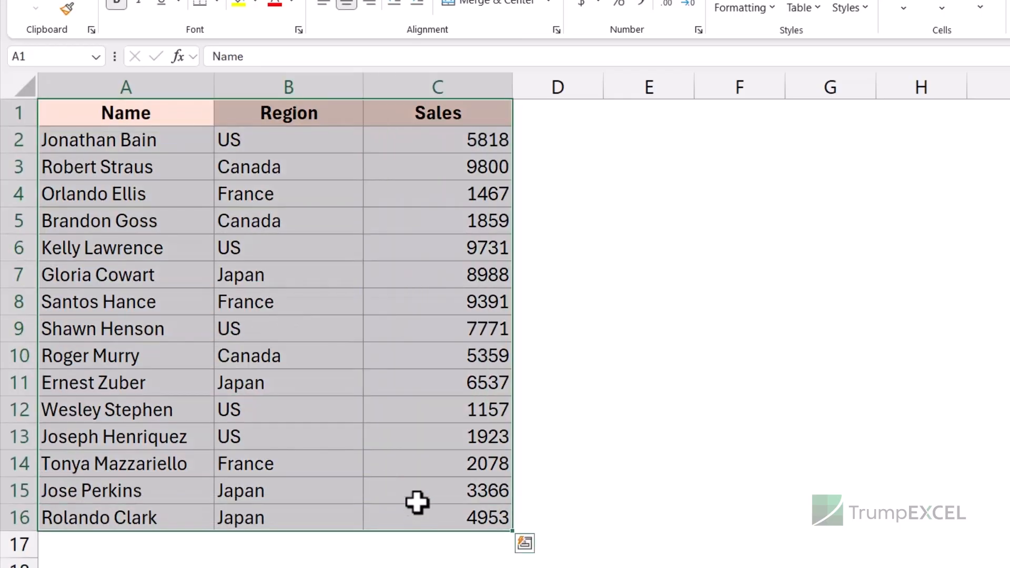
pyautogui.hotkey('ctrl', 'h')
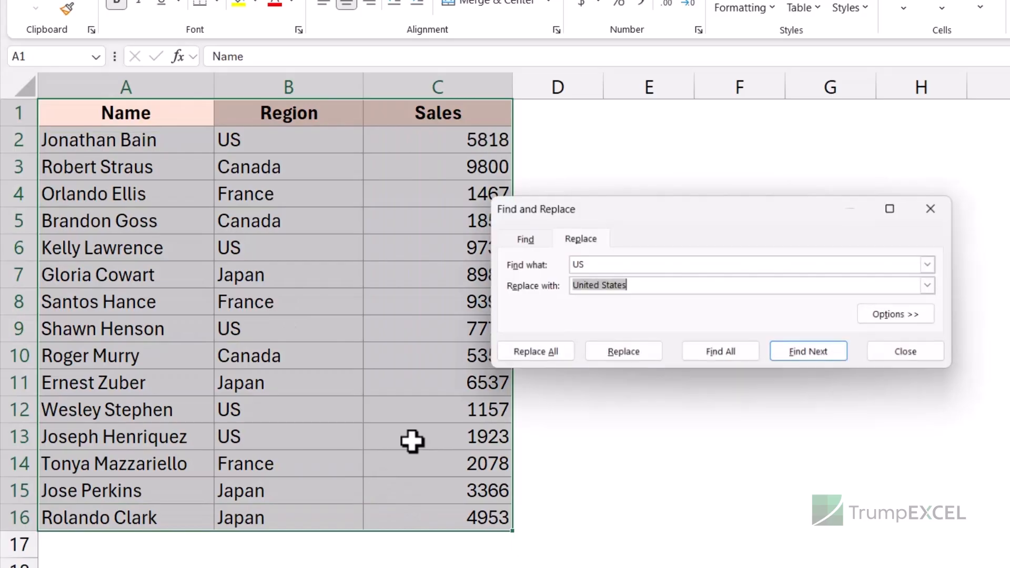
pyautogui.moveTo(677, 211); pyautogui.dragTo(743, 142)
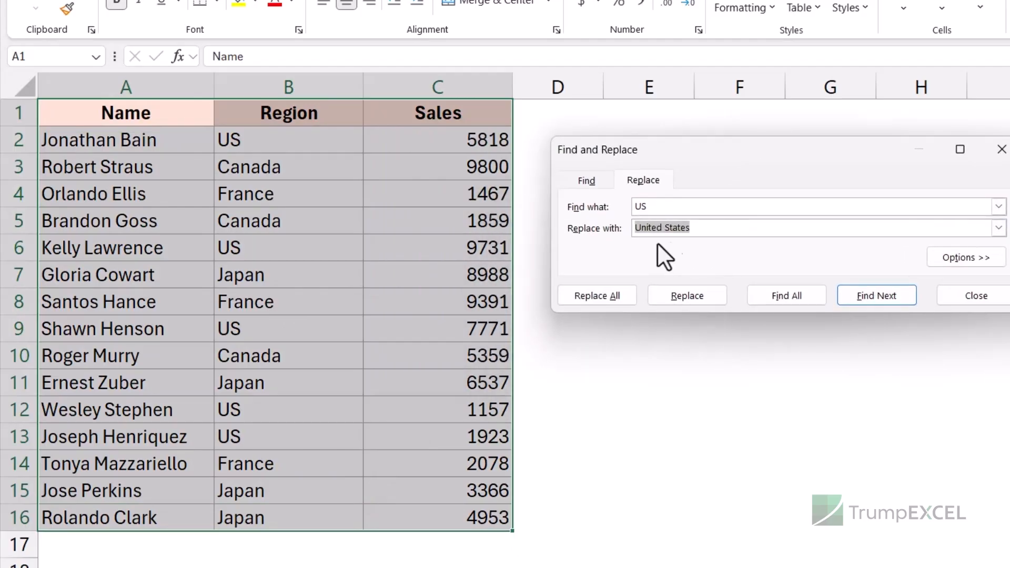
pyautogui.click(607, 296)
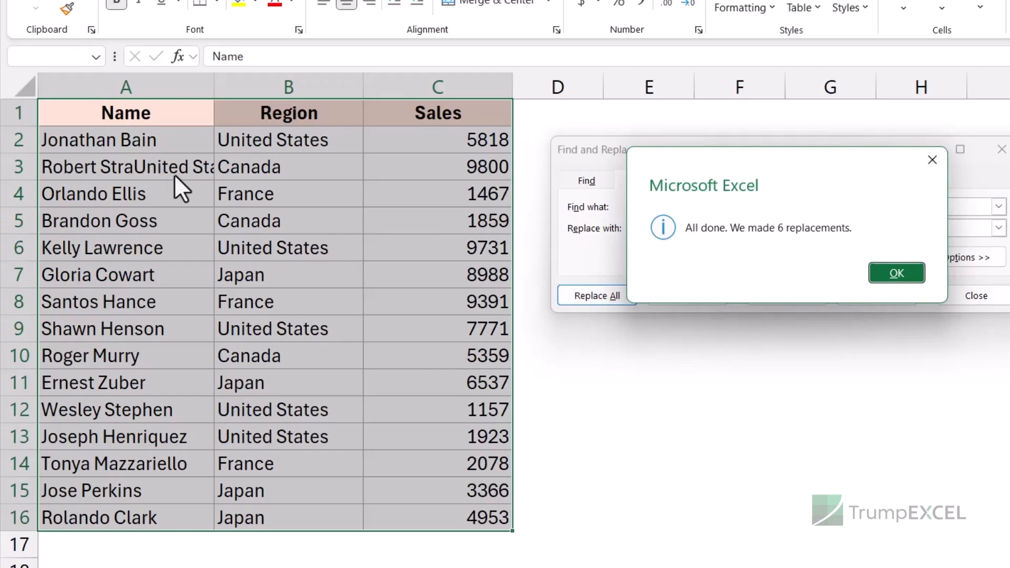
pyautogui.click(876, 274)
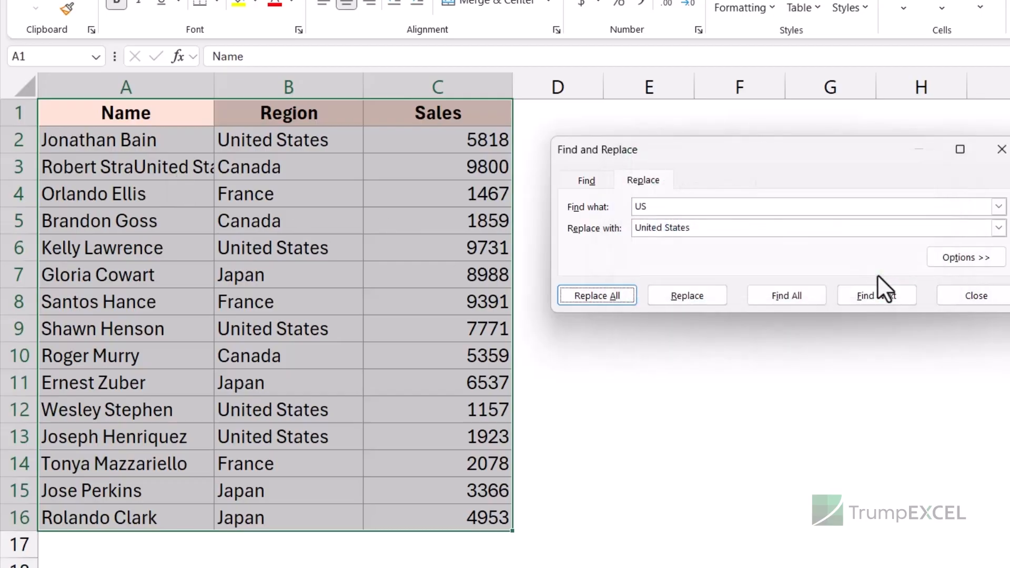
pyautogui.click(1002, 150)
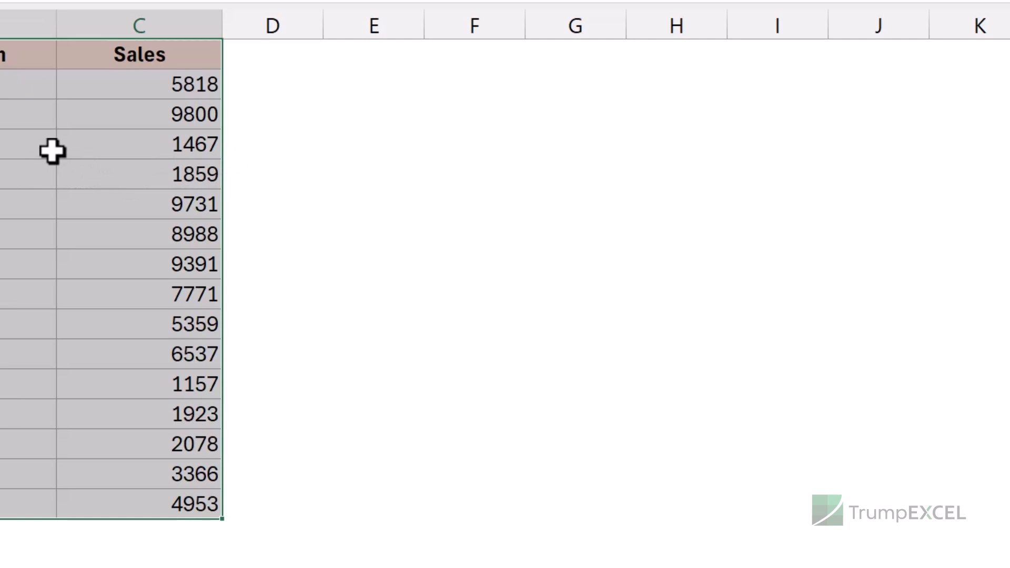
# Expand the replace options and examine the Within and Search choices.
pyautogui.hotkey('ctrl', 'h')
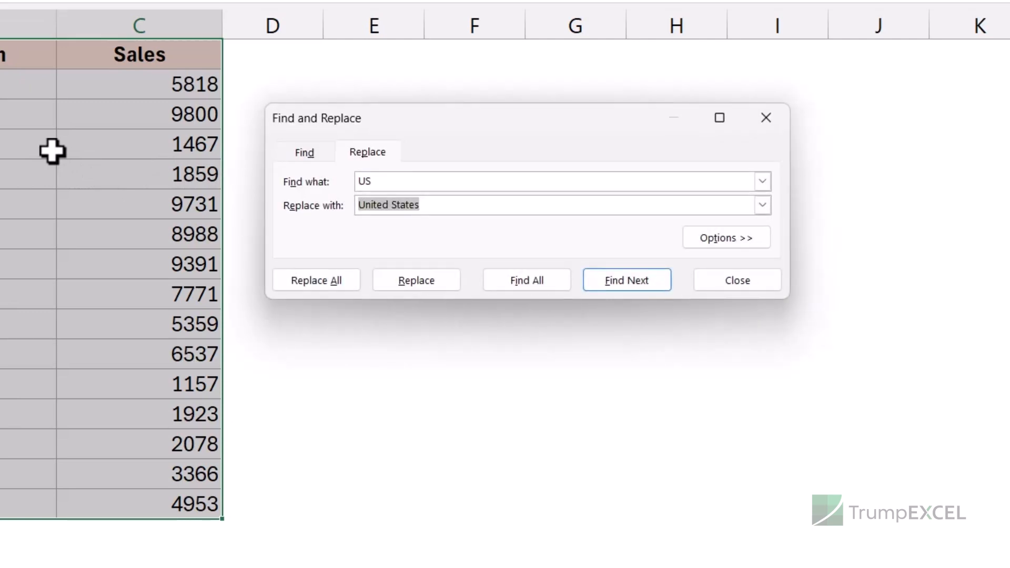
pyautogui.click(720, 242)
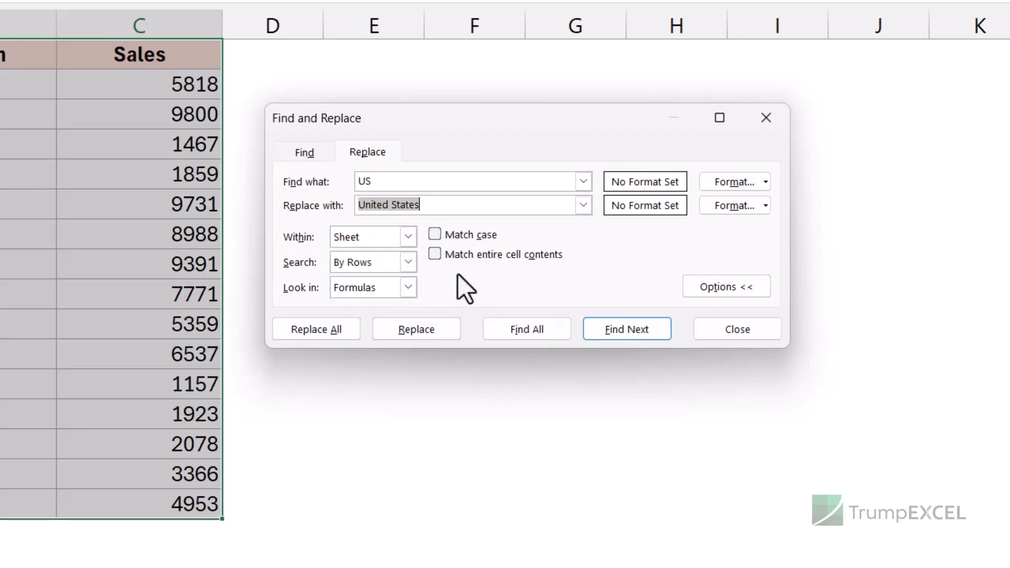
pyautogui.click(337, 237)
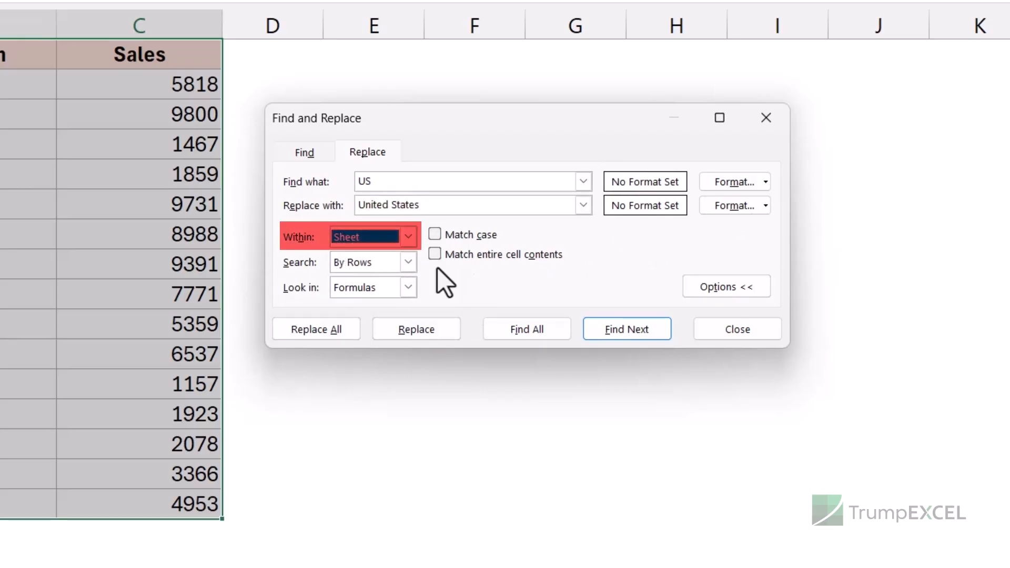
pyautogui.click(409, 241)
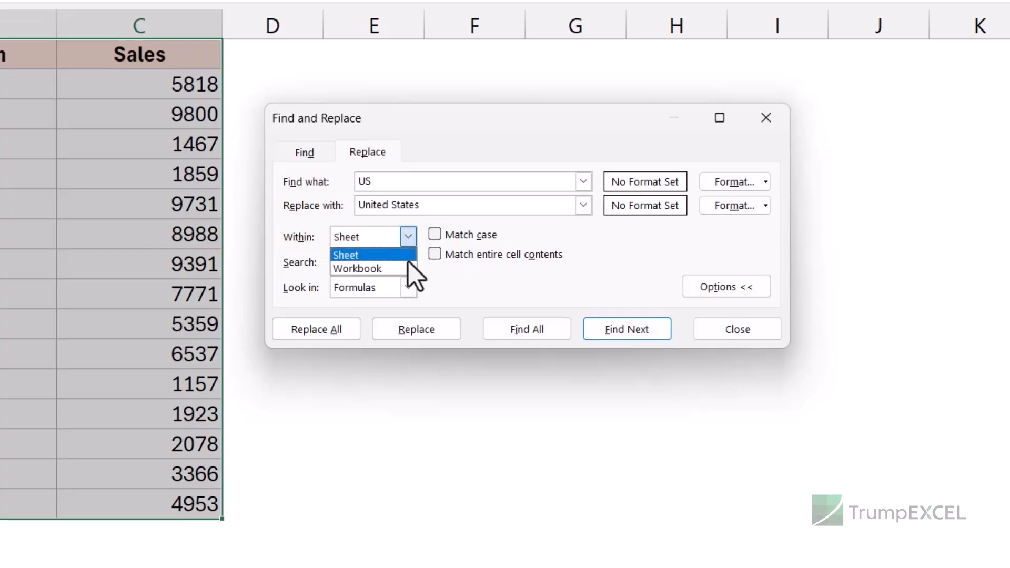
pyautogui.click(409, 241)
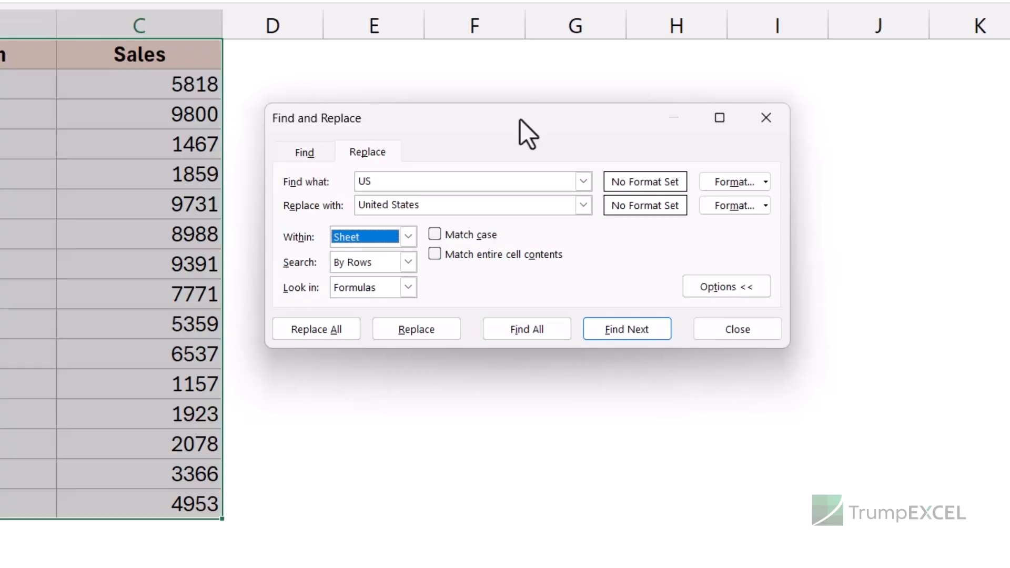
pyautogui.click(408, 263)
pyautogui.click(403, 262)
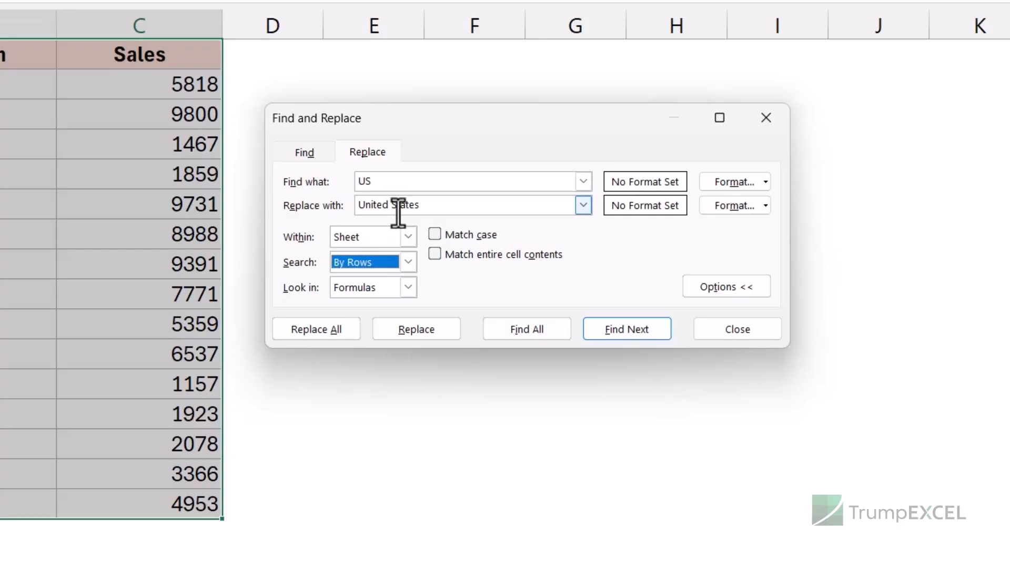
# Turn the Match case option on and back off.
pyautogui.click(468, 235)
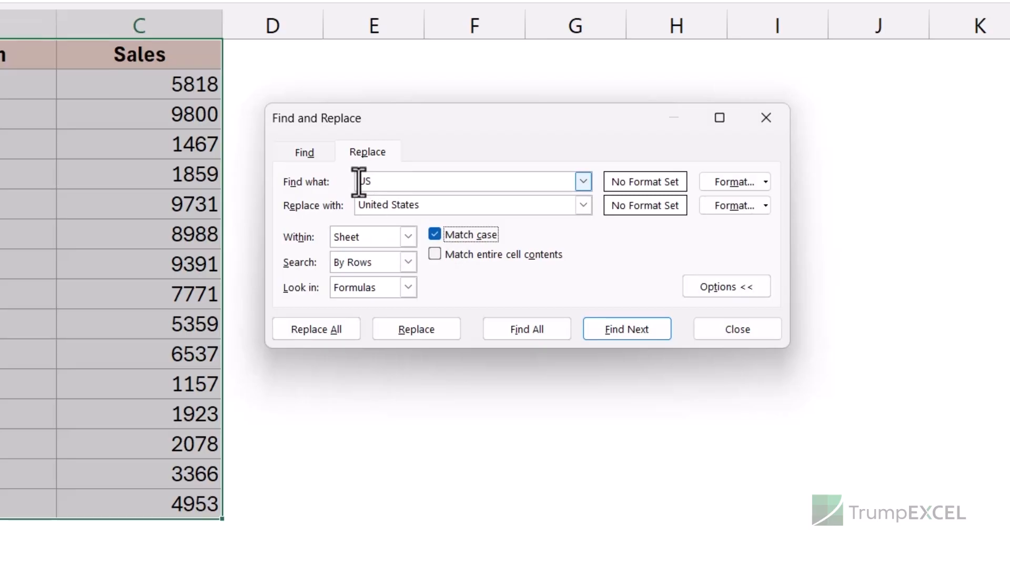
pyautogui.moveTo(359, 181); pyautogui.dragTo(378, 182)
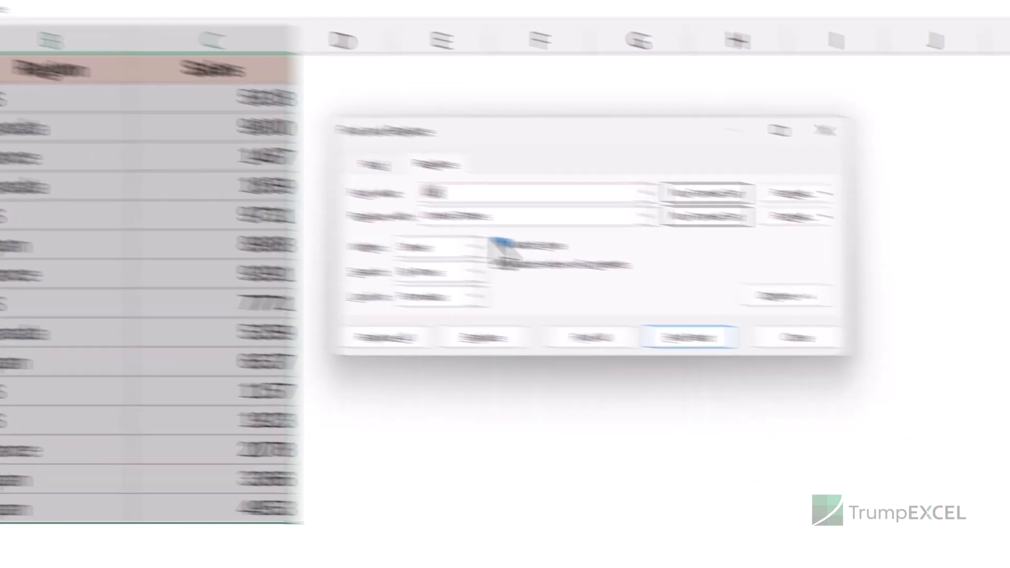
pyautogui.click(702, 276)
# Enable Match entire cell contents and replace all US with United States.
pyautogui.click(435, 255)
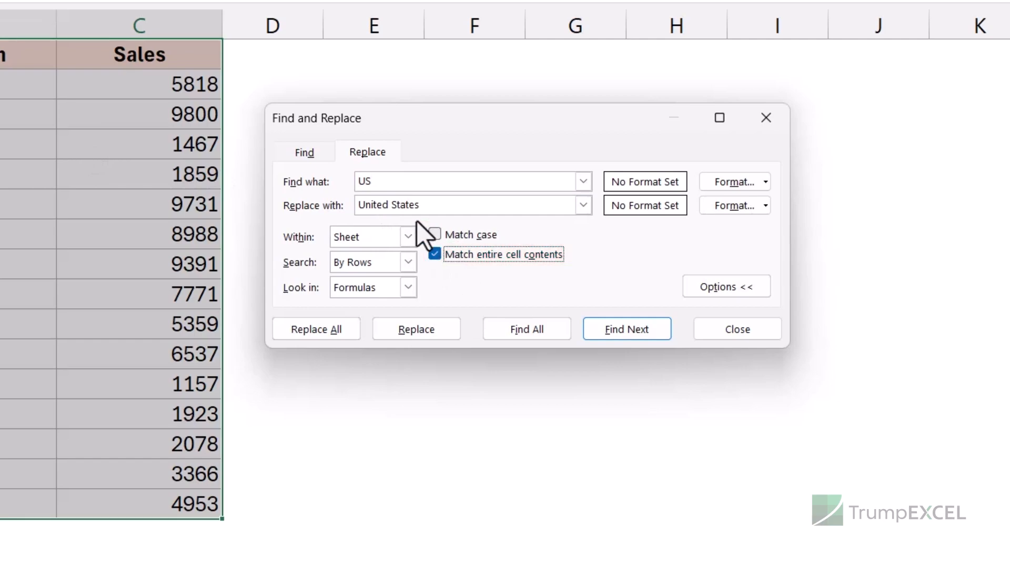
pyautogui.click(359, 181)
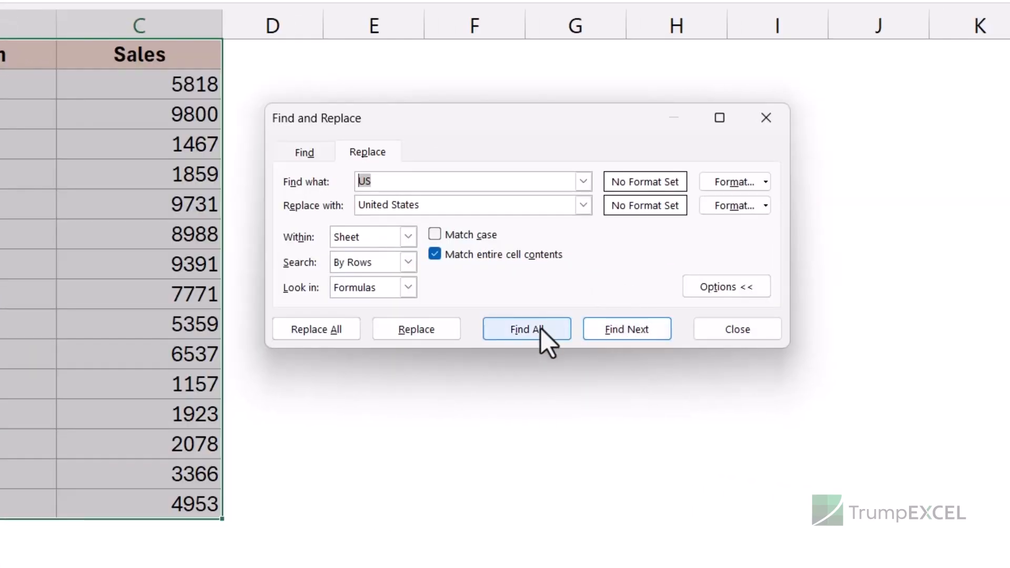
pyautogui.click(327, 330)
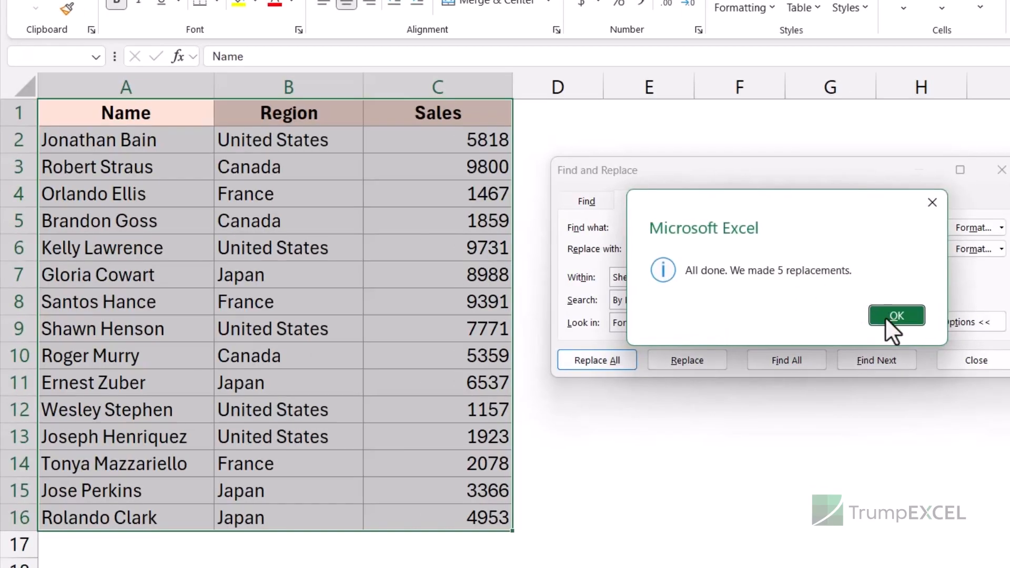
pyautogui.click(895, 316)
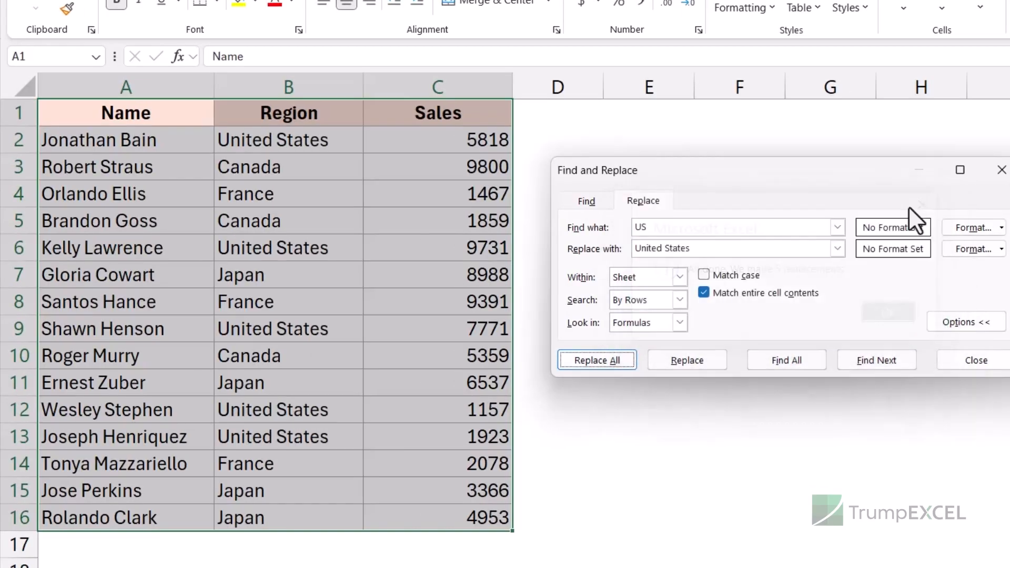
pyautogui.click(155, 171)
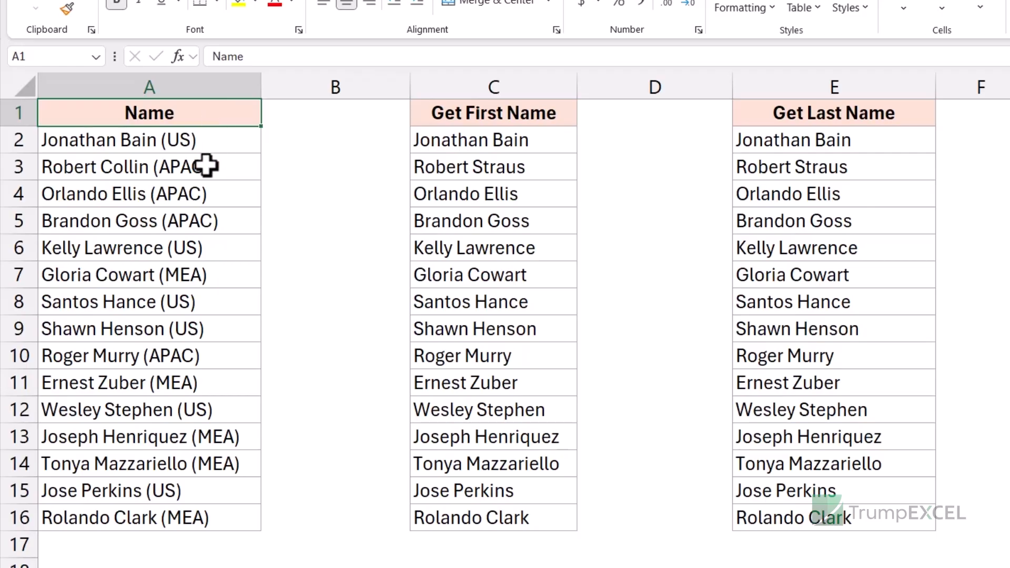
# Select the names in A2:A16 and replace all (*) with nothing to strip the bracketed region codes.
pyautogui.click(209, 140)
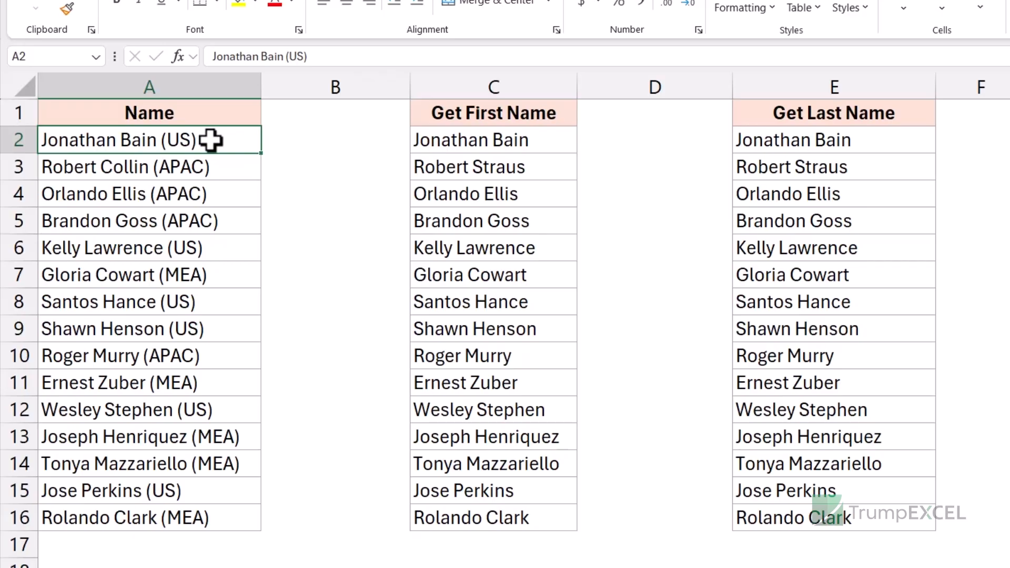
pyautogui.hotkey('ctrl', 'shift', 'Down')
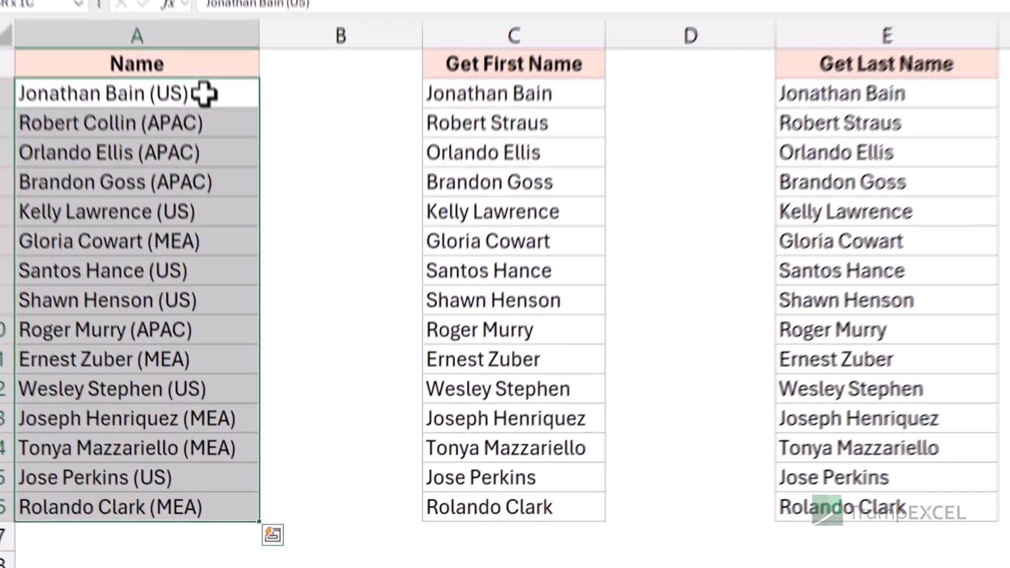
pyautogui.hotkey('ctrl', 'h')
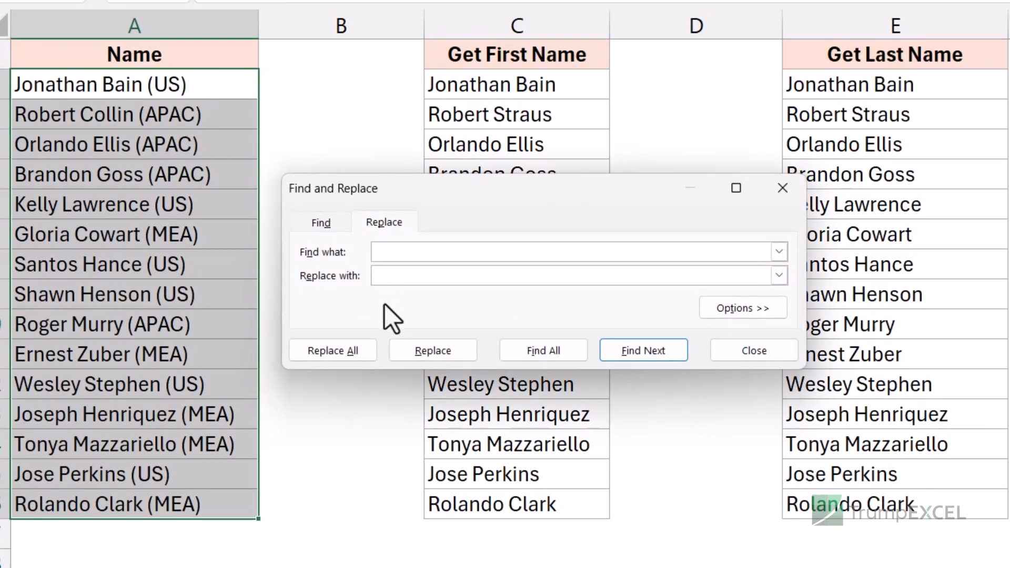
pyautogui.write('(*')
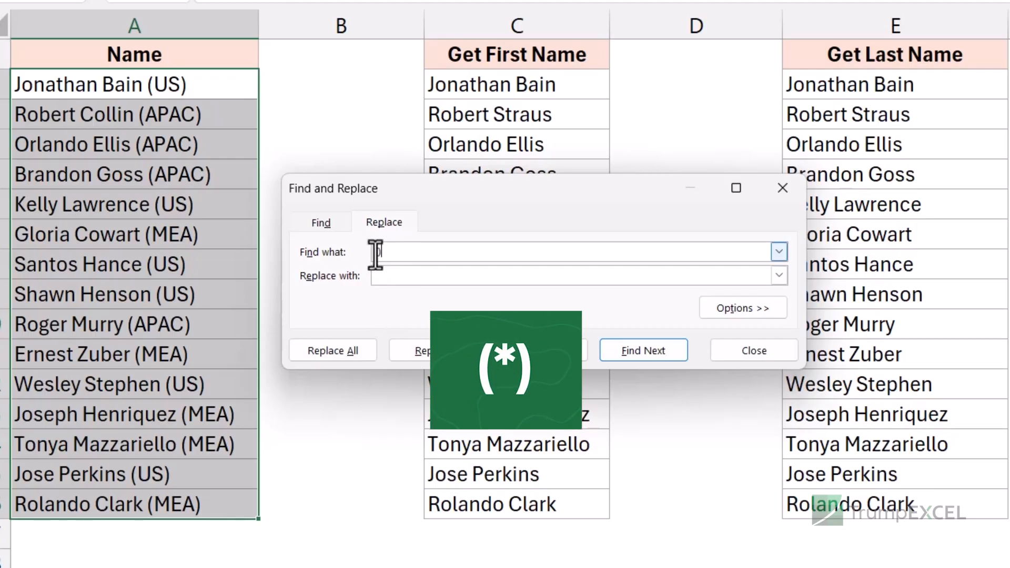
pyautogui.click(429, 278)
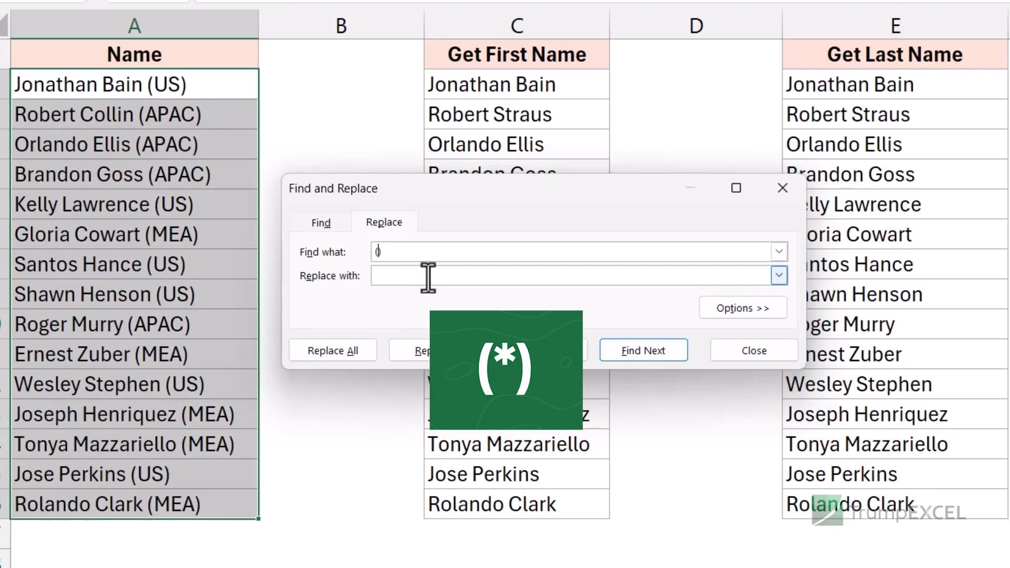
pyautogui.write('*')
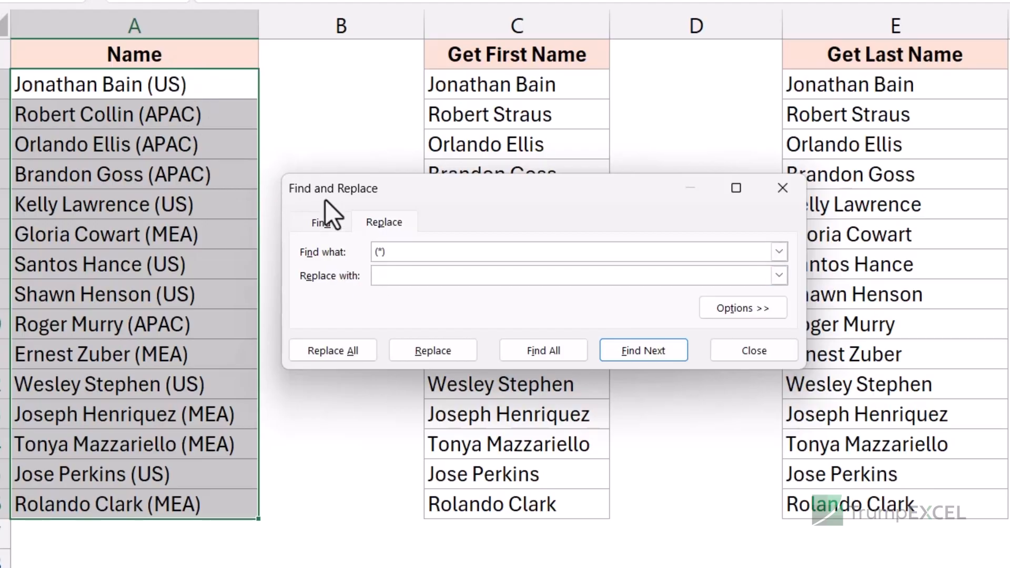
pyautogui.click(353, 350)
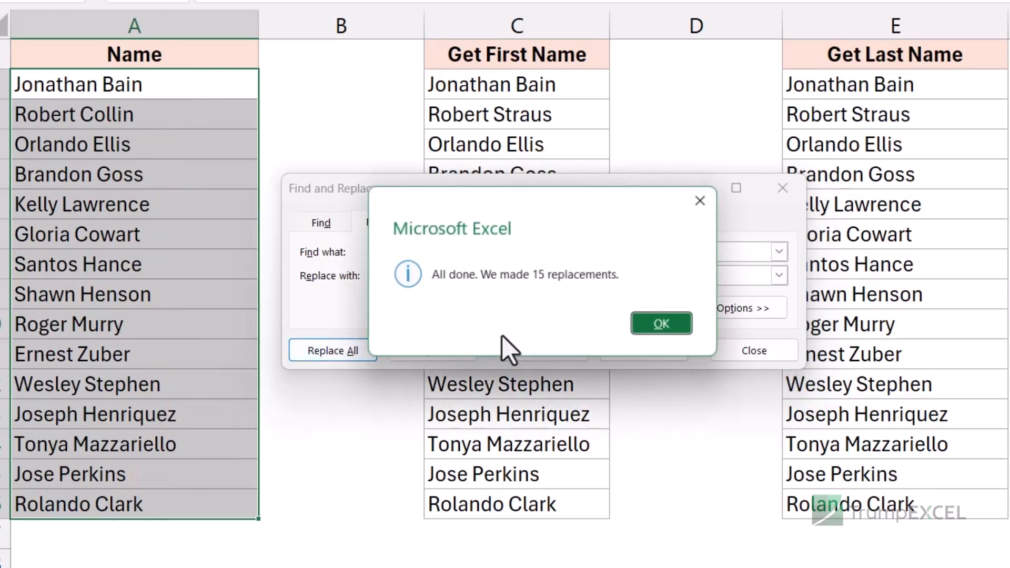
pyautogui.click(664, 326)
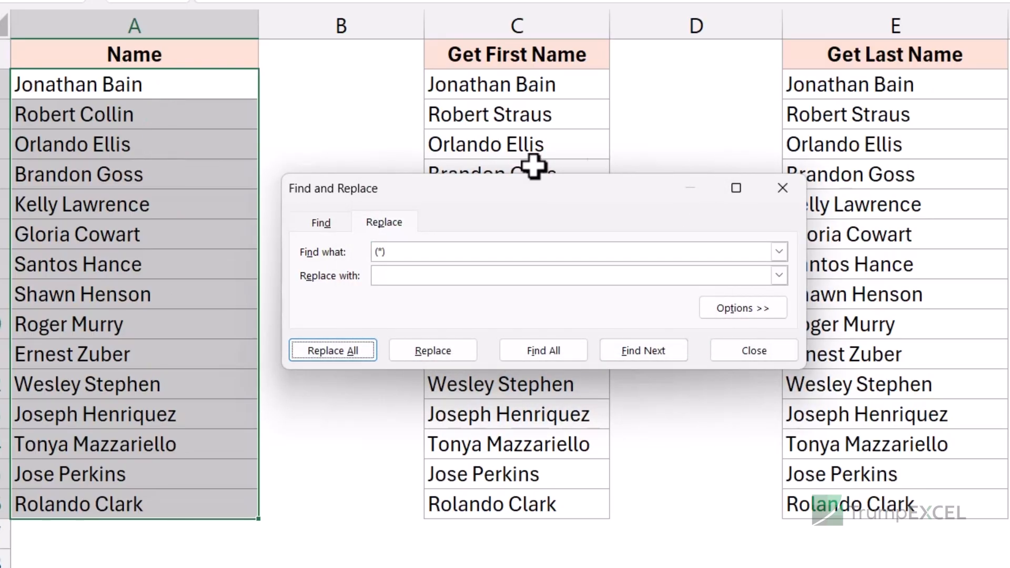
pyautogui.click(783, 188)
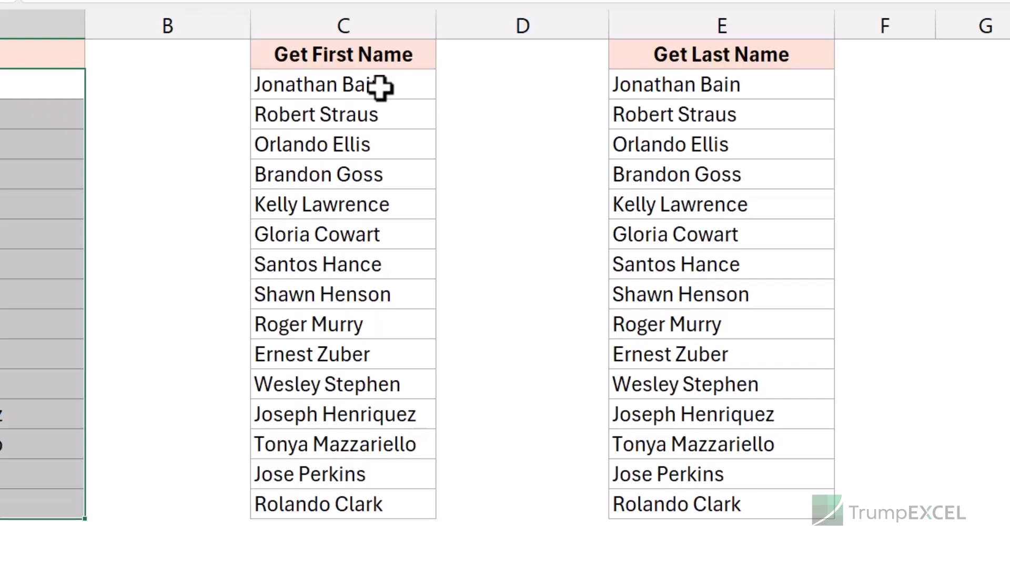
# Select C2:C16 and replace all " *" with nothing to keep only first names.
pyautogui.moveTo(356, 90); pyautogui.dragTo(362, 504)
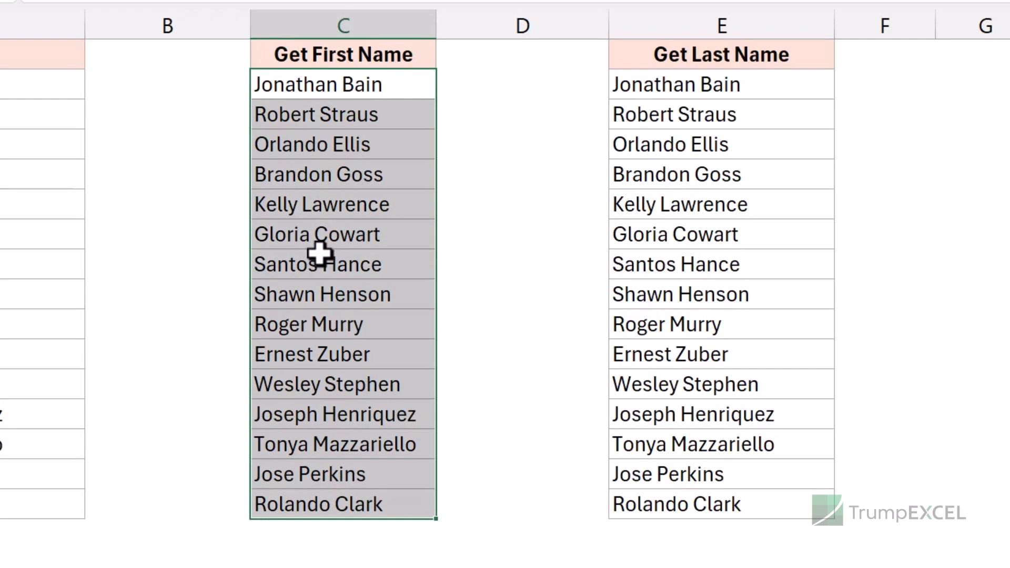
pyautogui.hotkey('ctrl', 'h')
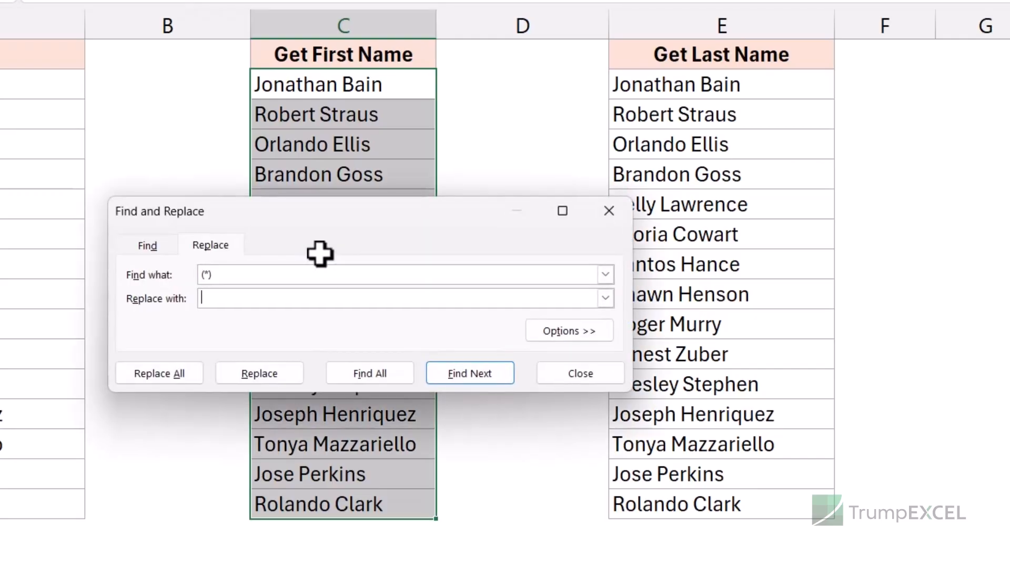
pyautogui.moveTo(233, 280); pyautogui.dragTo(166, 271)
pyautogui.press('BackSpace')
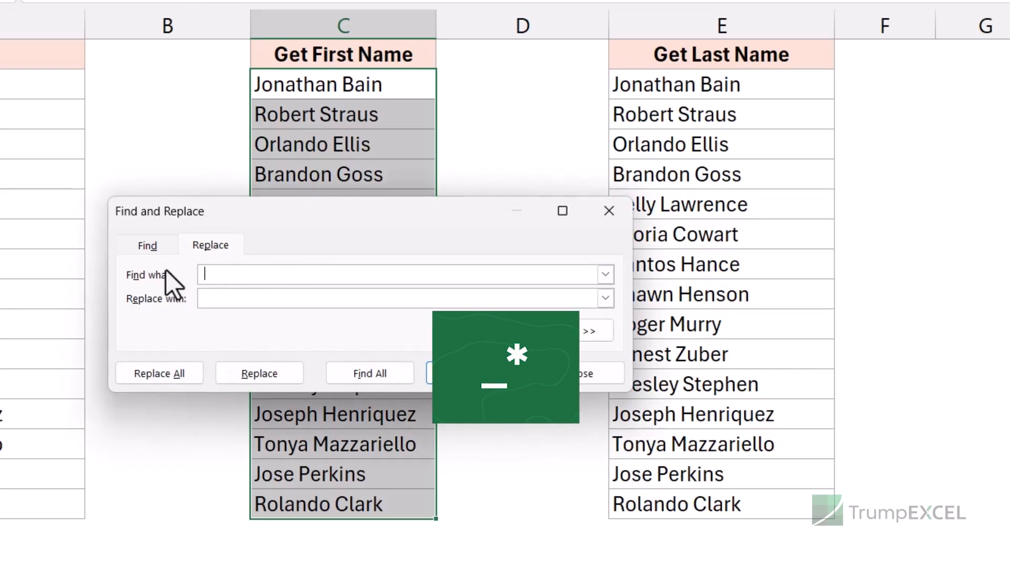
pyautogui.write('*')
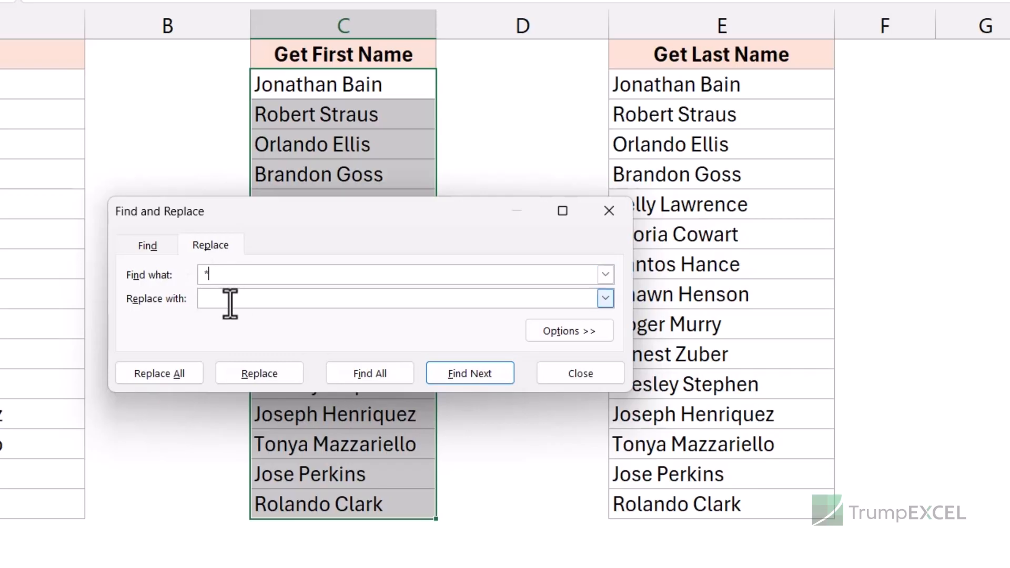
pyautogui.click(185, 374)
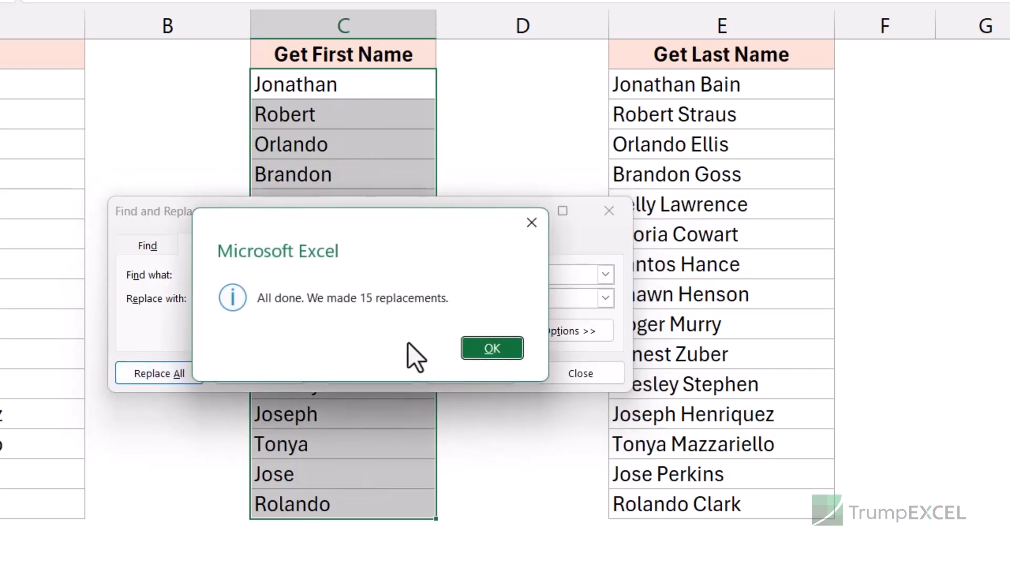
pyautogui.click(502, 353)
pyautogui.click(607, 213)
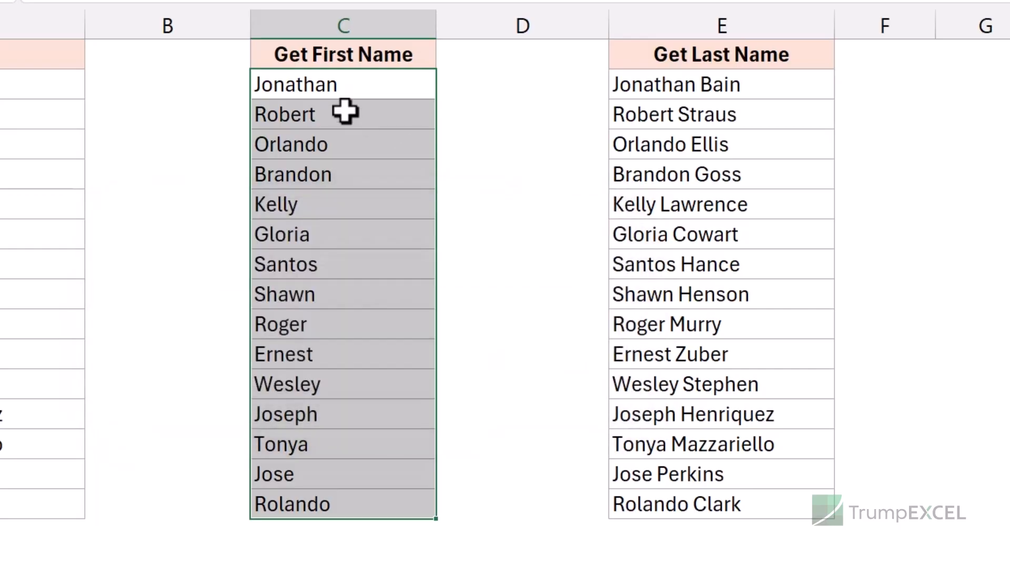
# Select E2:E16 and replace all "* " with nothing to keep only last names.
pyautogui.moveTo(646, 90); pyautogui.dragTo(681, 495)
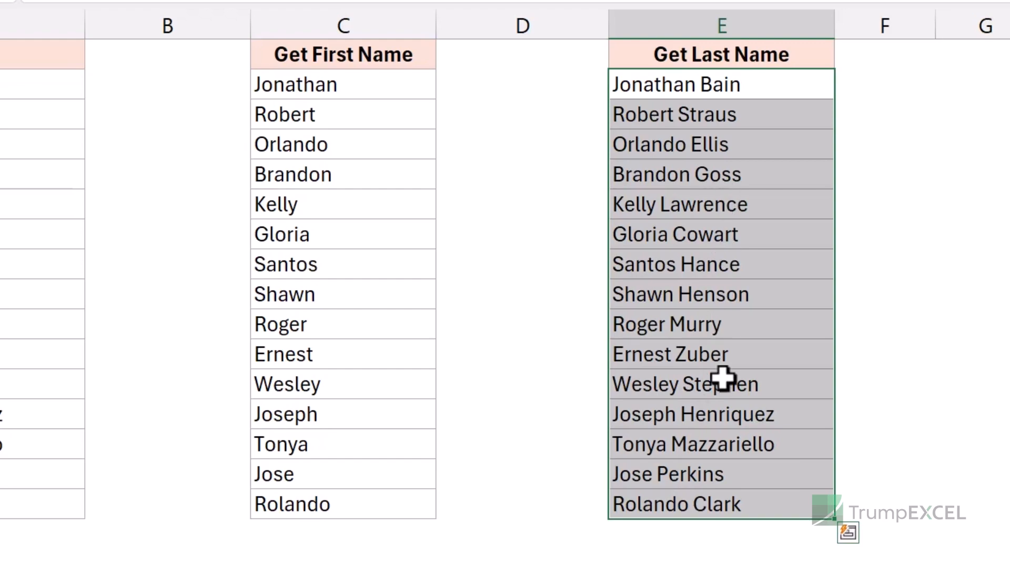
pyautogui.hotkey('ctrl', 'h')
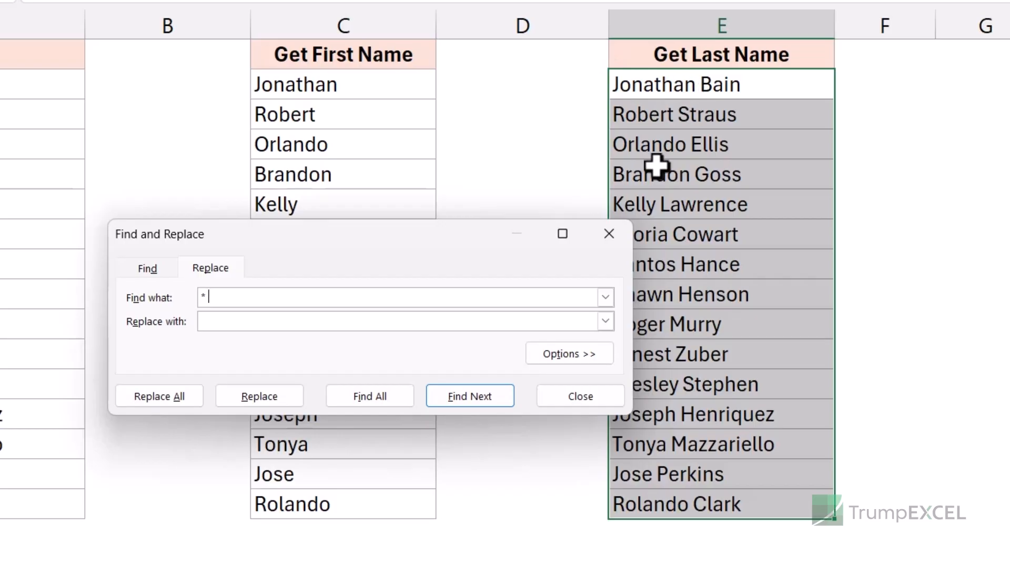
pyautogui.click(163, 401)
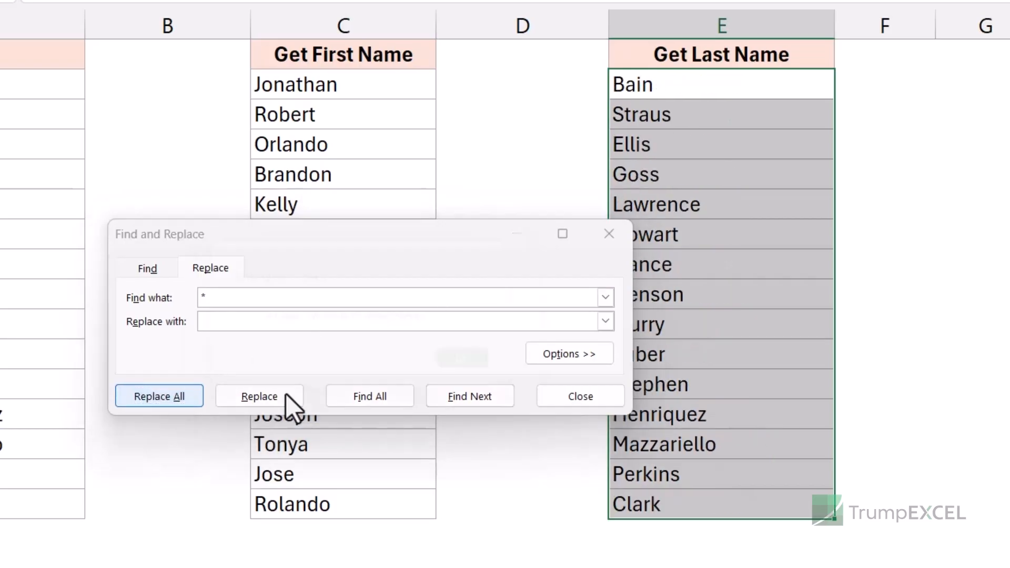
pyautogui.click(490, 371)
pyautogui.click(609, 234)
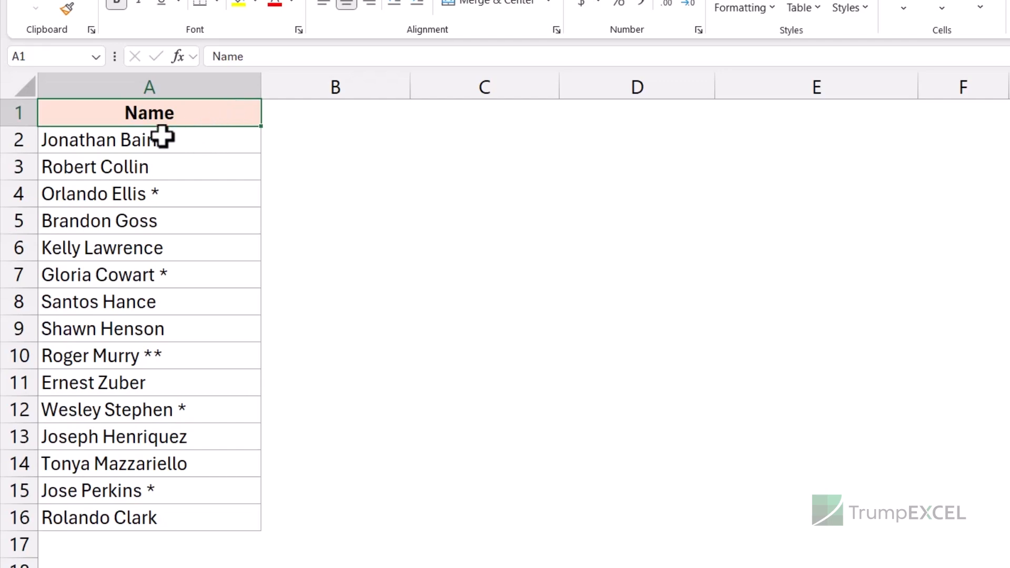
# Try replacing all * with nothing in A2:A16, then undo the replacement.
pyautogui.click(195, 141)
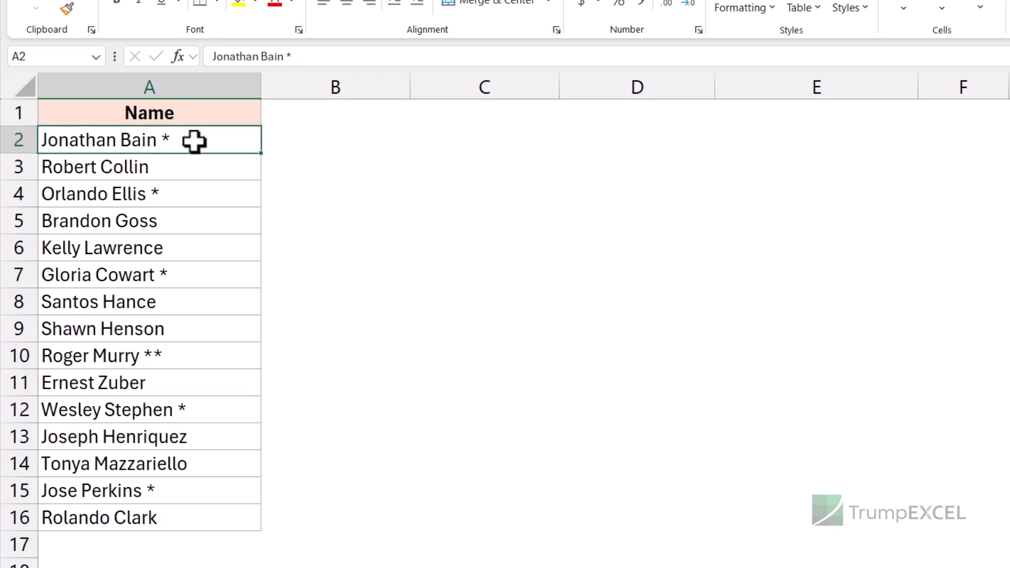
pyautogui.hotkey('ctrl', 'shift', 'Down')
pyautogui.hotkey('ctrl', 'c')
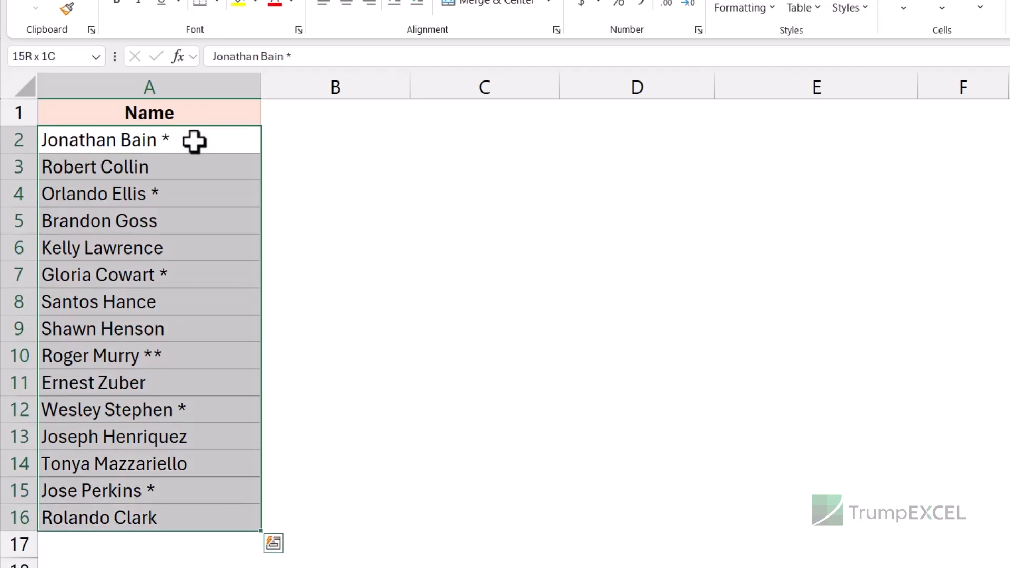
pyautogui.hotkey('ctrl', 'h')
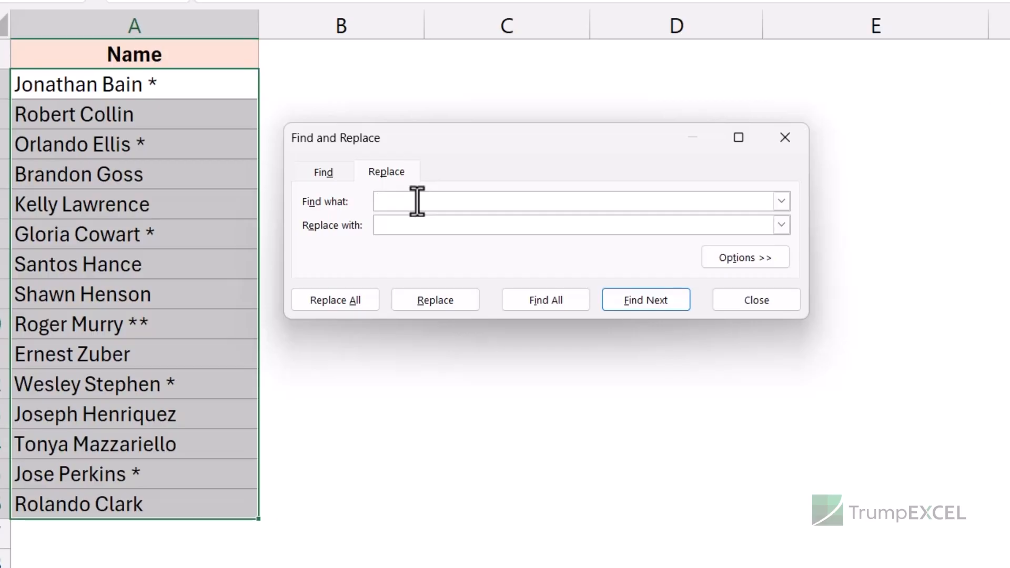
pyautogui.write('*')
pyautogui.moveTo(447, 158); pyautogui.dragTo(532, 126)
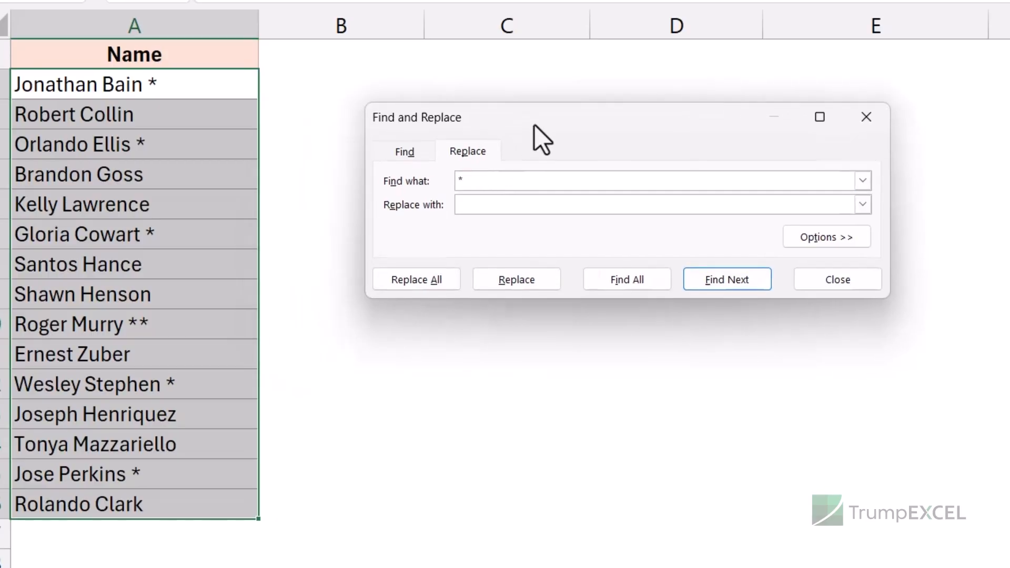
pyautogui.click(451, 282)
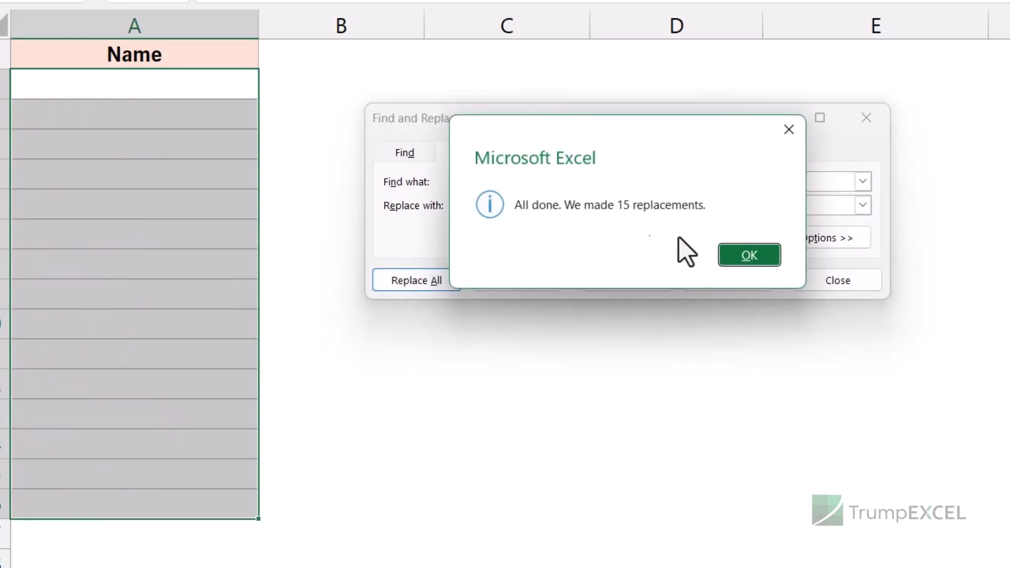
pyautogui.click(746, 258)
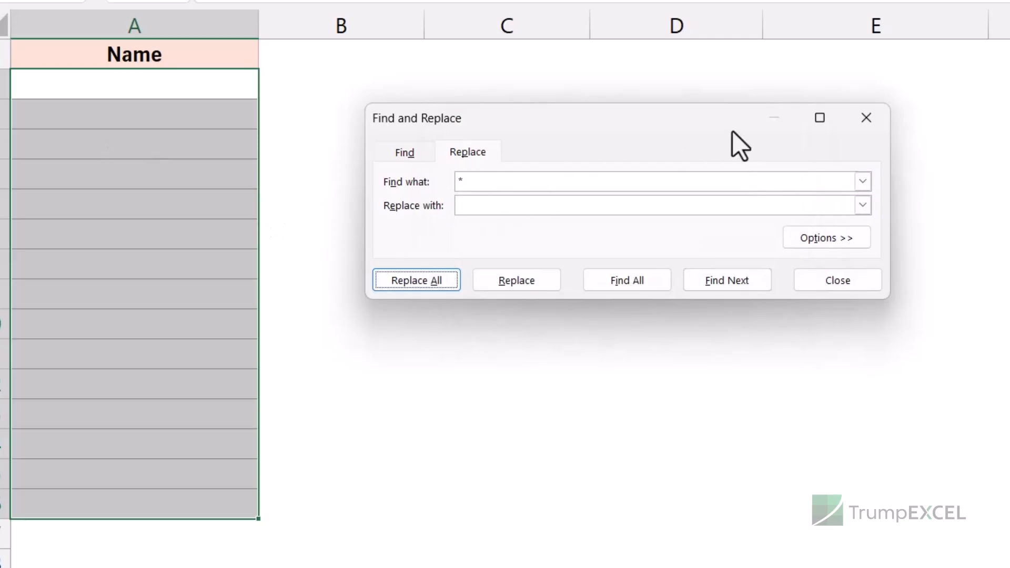
pyautogui.click(863, 119)
pyautogui.hotkey('ctrl', 'v')
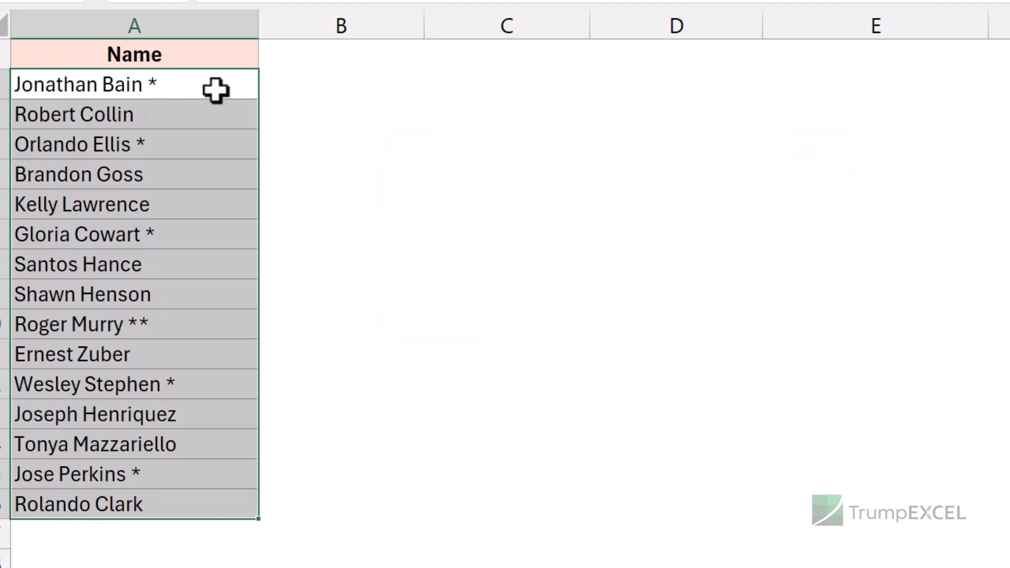
# Replace all ~* with nothing in A2:A16 to remove the literal asterisks from the names.
pyautogui.hotkey('ctrl', 'h')
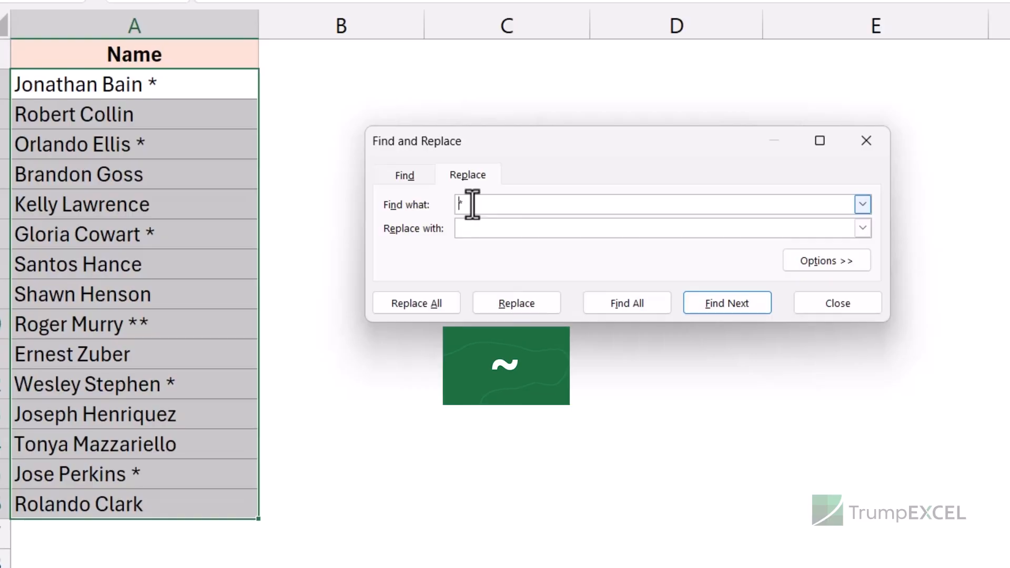
pyautogui.write('~')
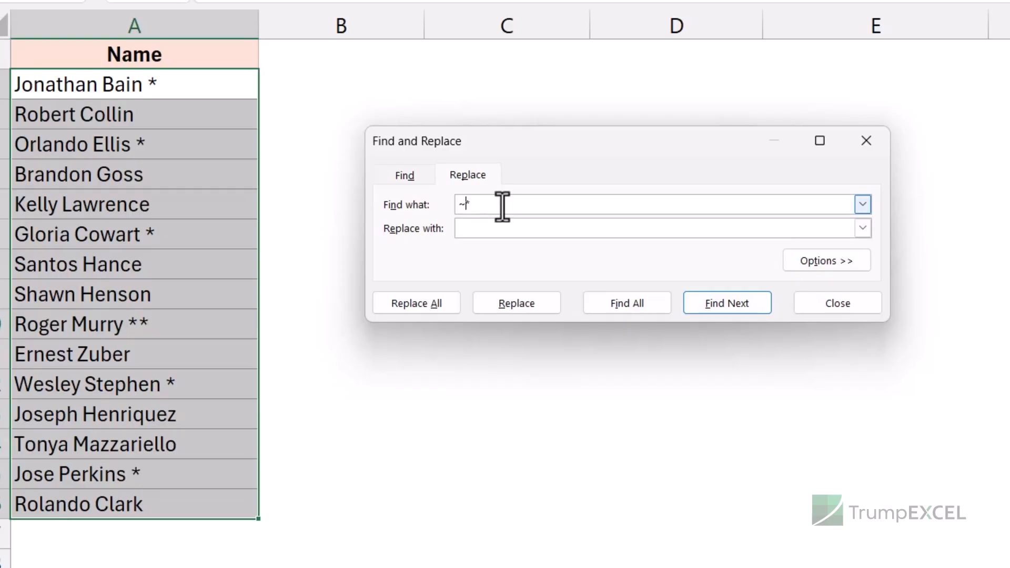
pyautogui.click(434, 304)
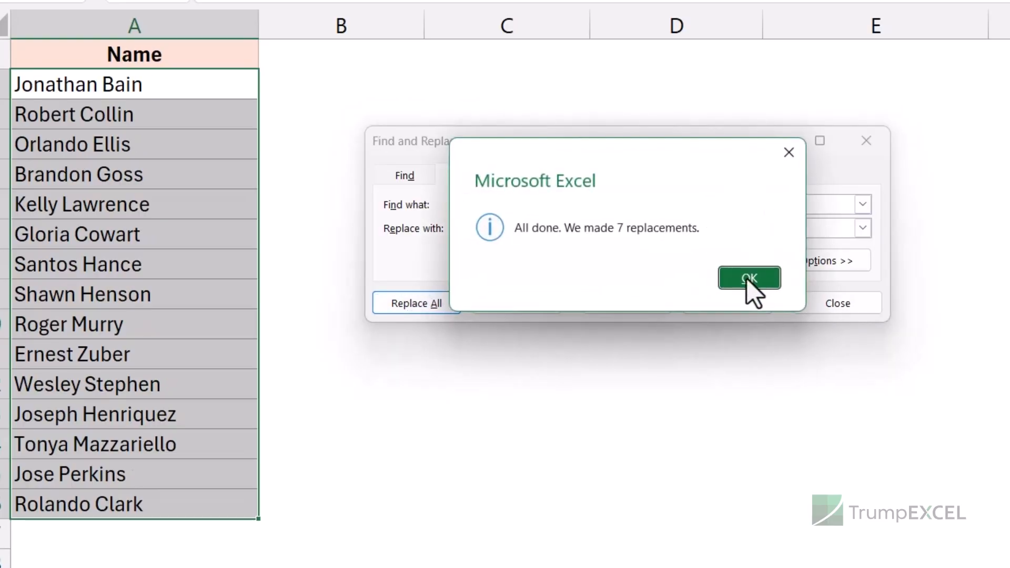
pyautogui.click(748, 278)
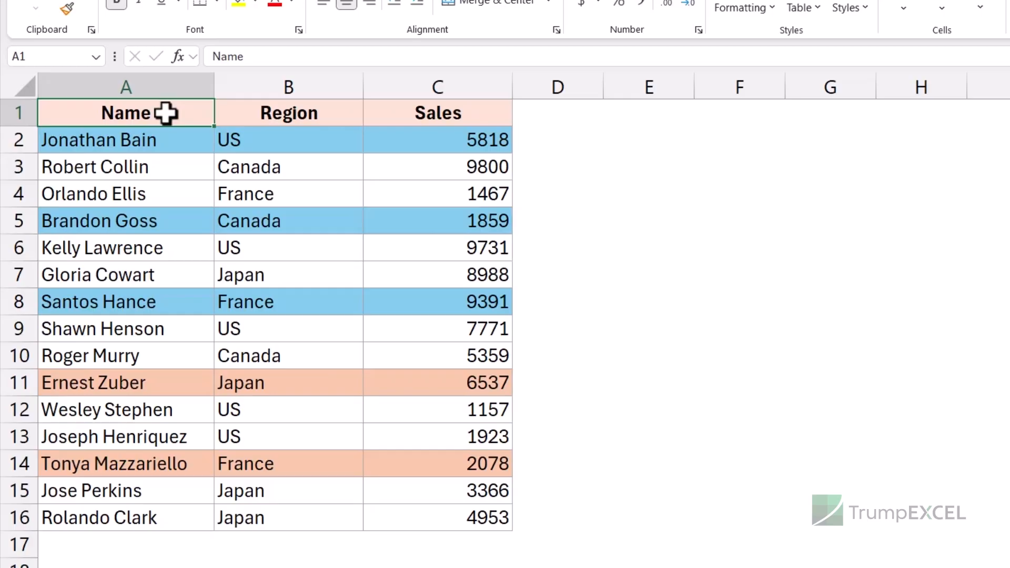
# Select A1:C16 and open Replace with options, setting the find format by picking the blue fill from cell A2.
pyautogui.moveTo(163, 140); pyautogui.dragTo(397, 142)
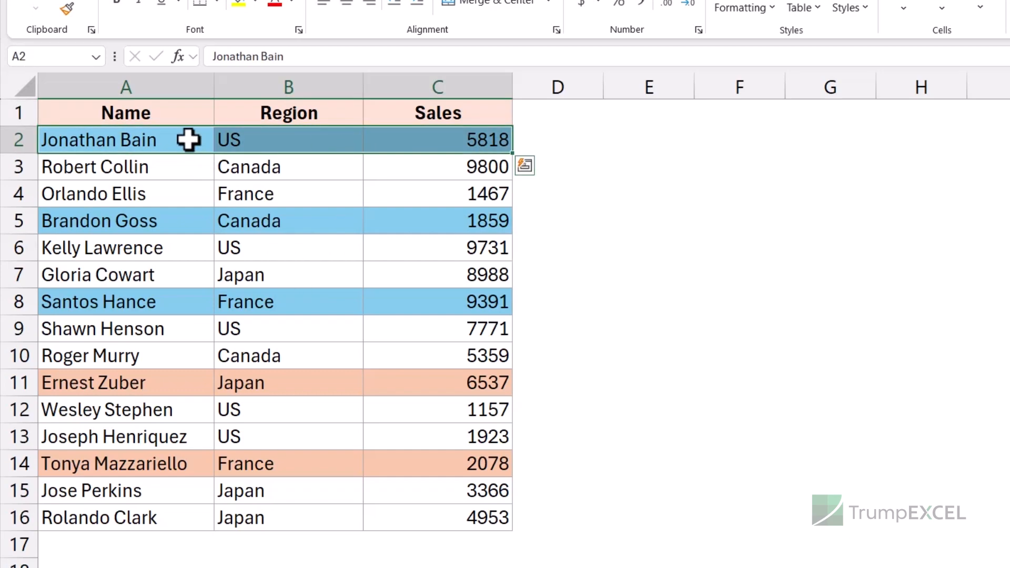
pyautogui.moveTo(175, 386); pyautogui.dragTo(417, 383)
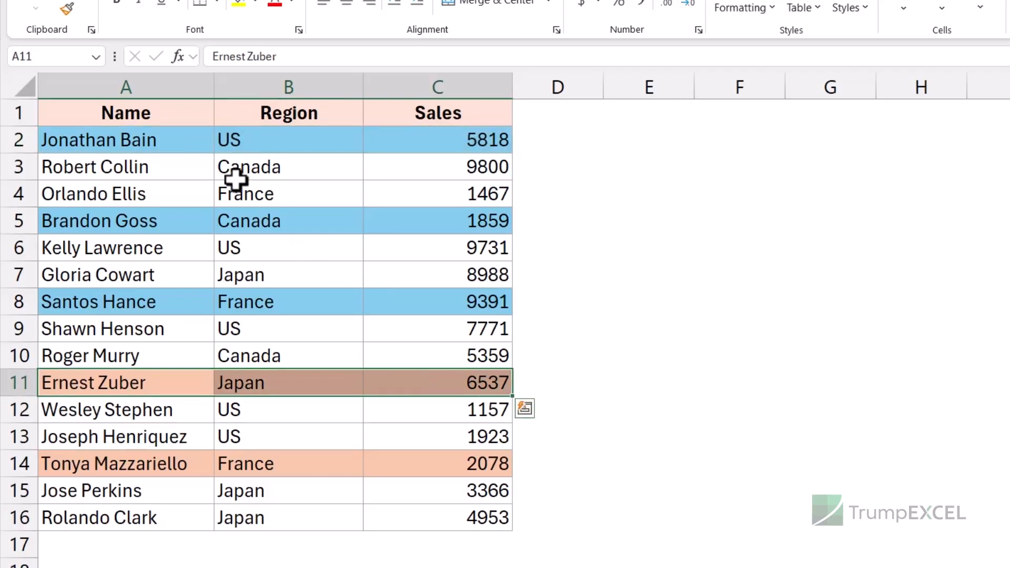
pyautogui.moveTo(193, 121); pyautogui.dragTo(451, 512)
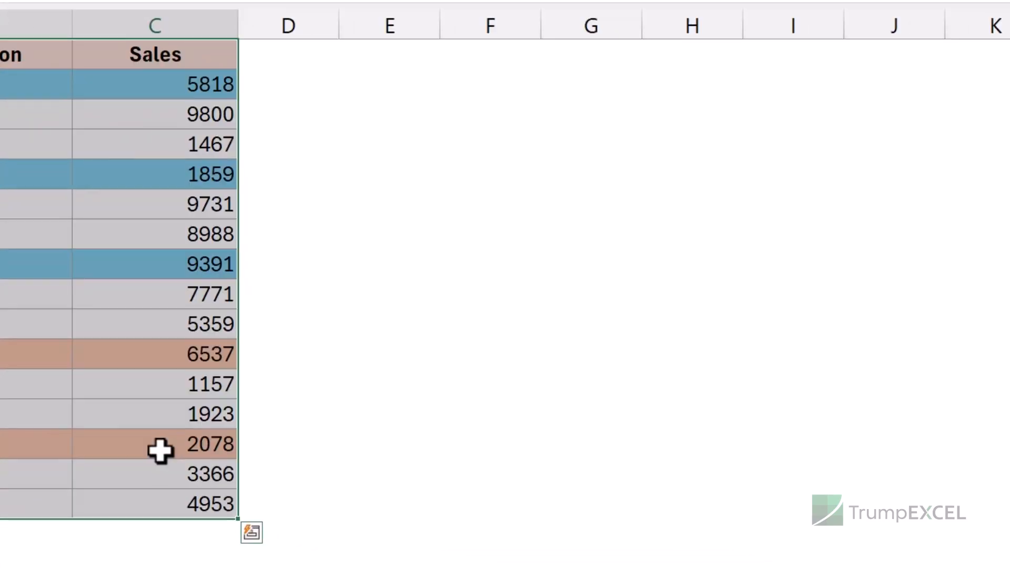
pyautogui.hotkey('ctrl', 'h')
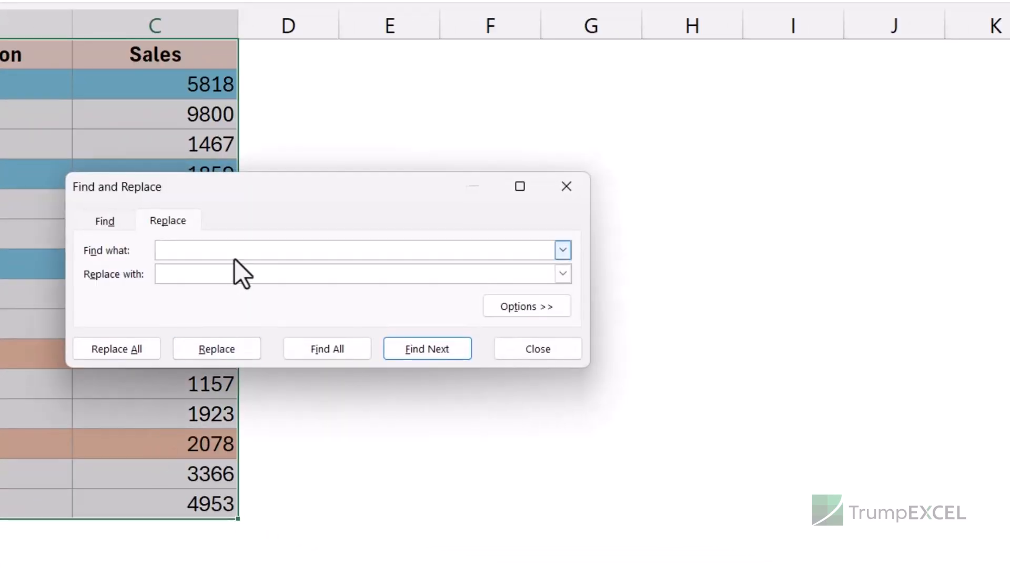
pyautogui.moveTo(259, 190); pyautogui.dragTo(436, 109)
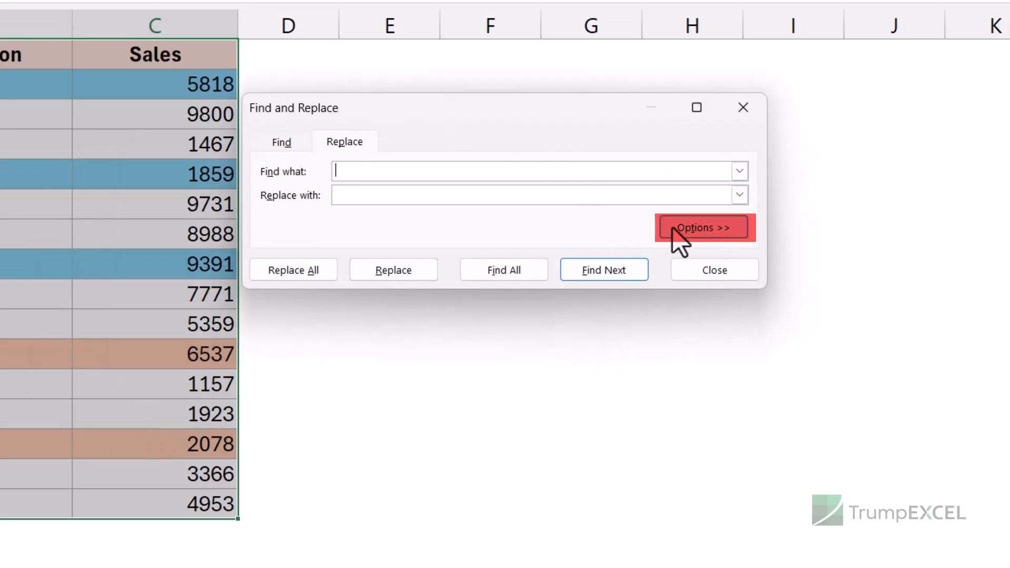
pyautogui.click(693, 231)
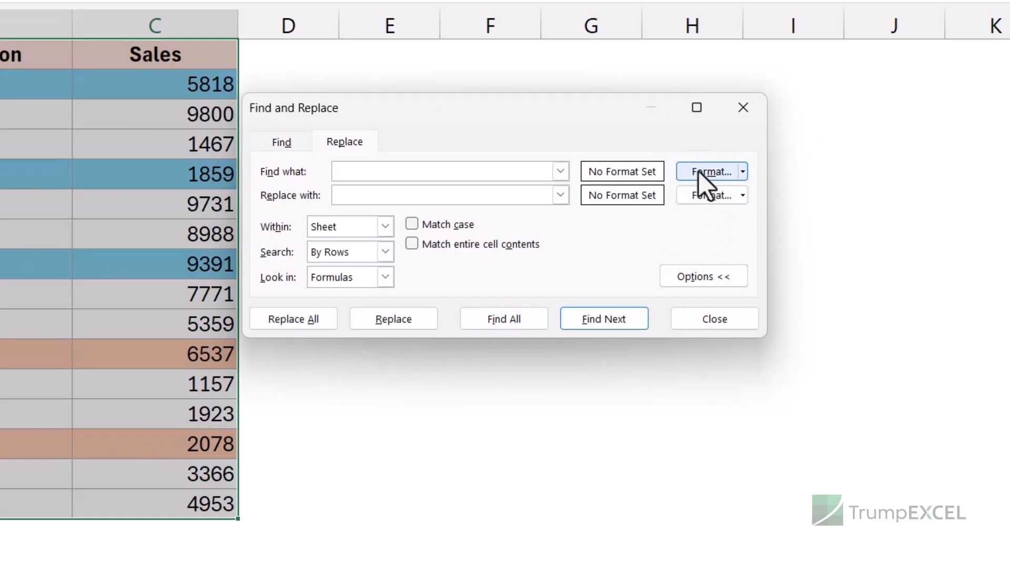
pyautogui.click(743, 172)
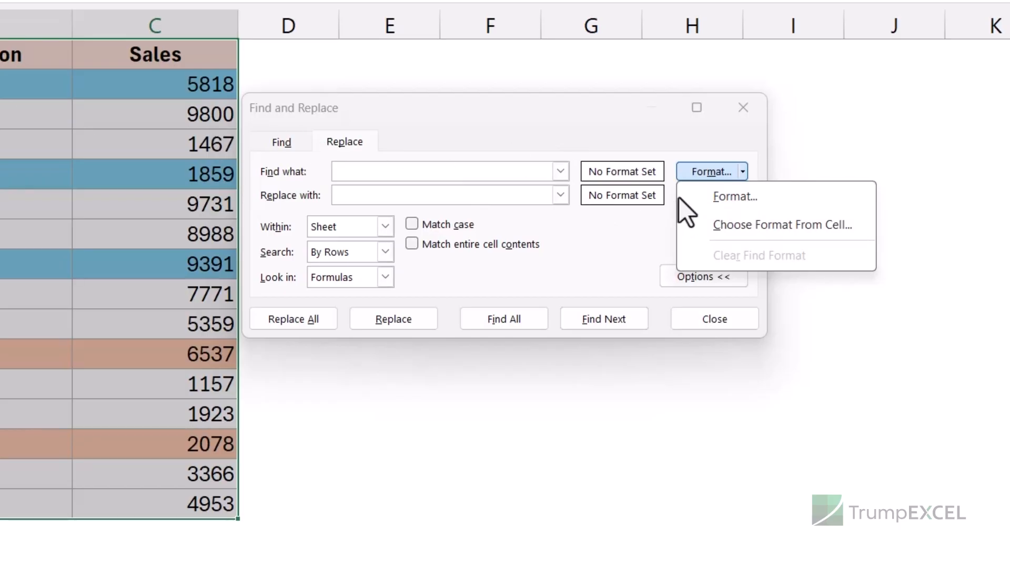
pyautogui.click(718, 231)
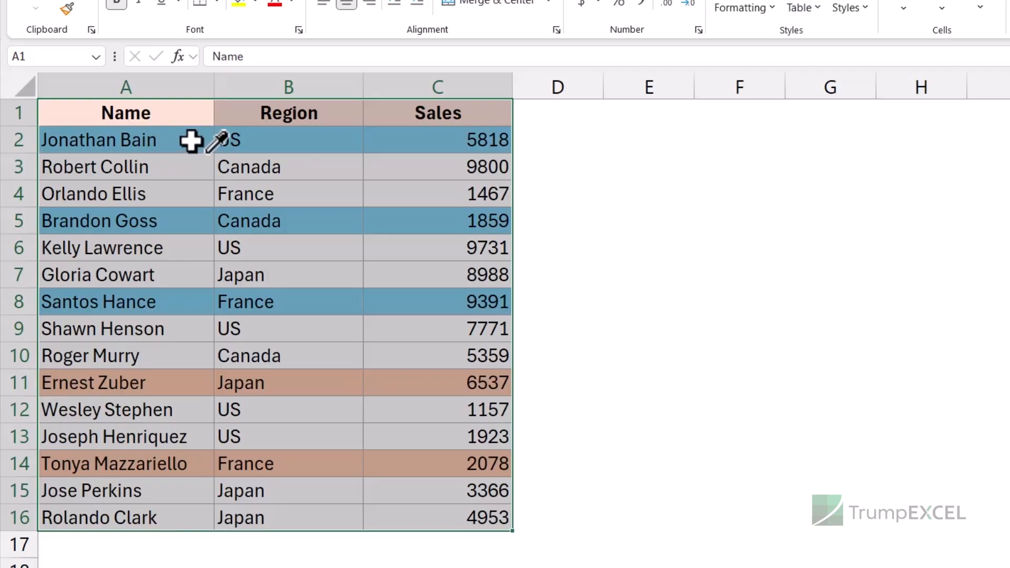
pyautogui.click(190, 141)
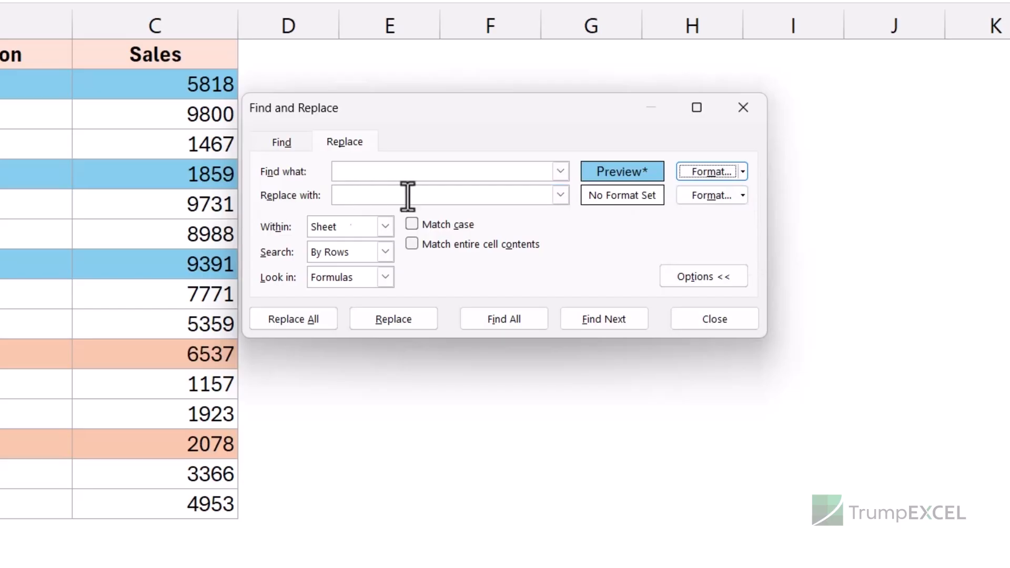
# Set the replace format from the orange cell A11, replace all blue-filled cells with orange, and close the dialog.
pyautogui.click(744, 199)
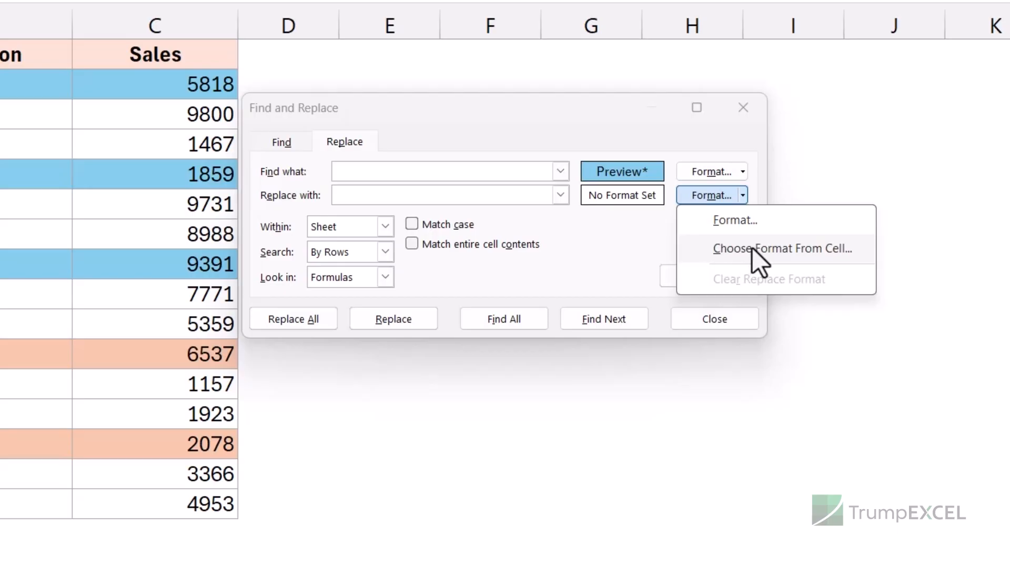
pyautogui.click(751, 253)
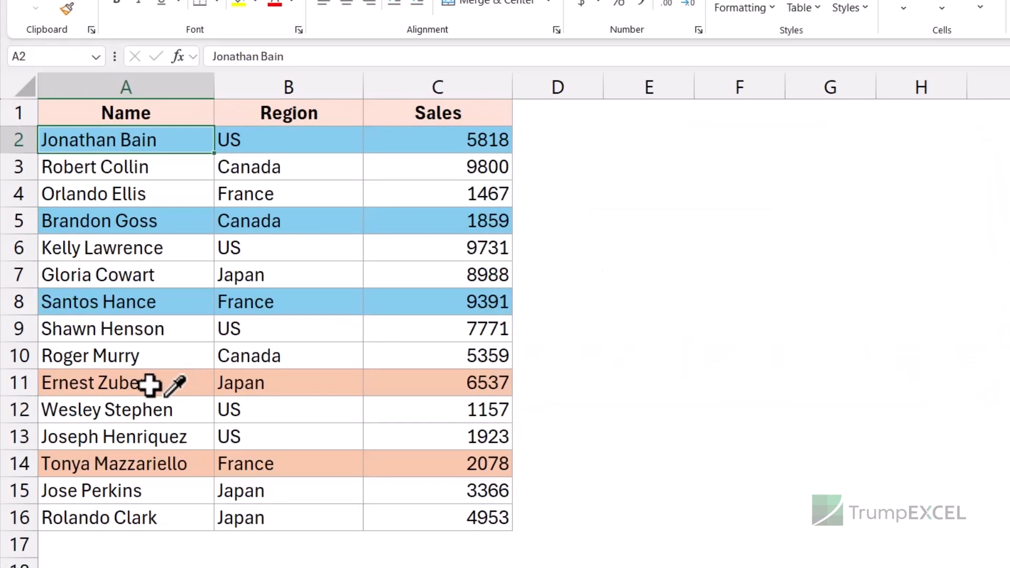
pyautogui.click(167, 377)
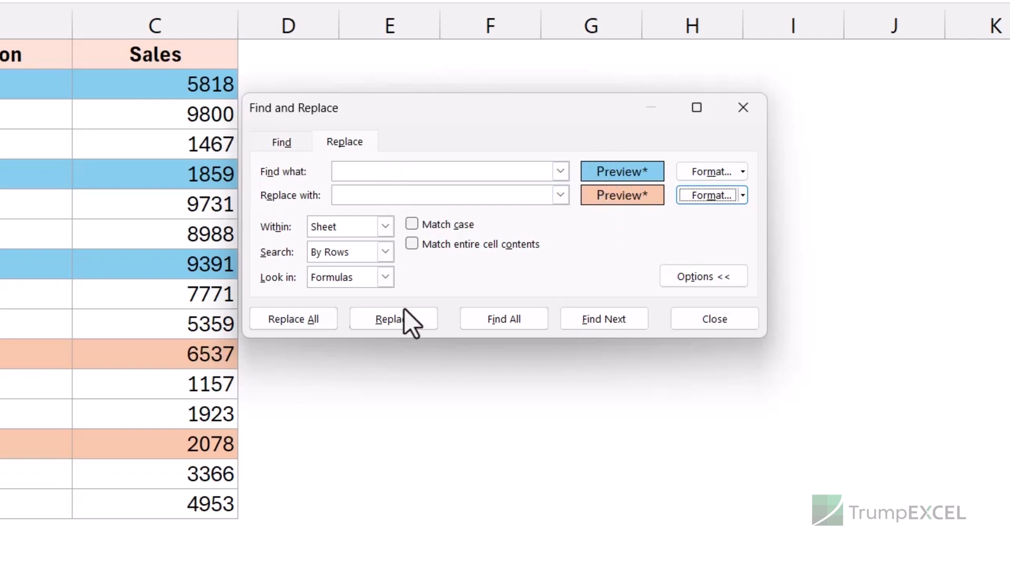
pyautogui.click(310, 326)
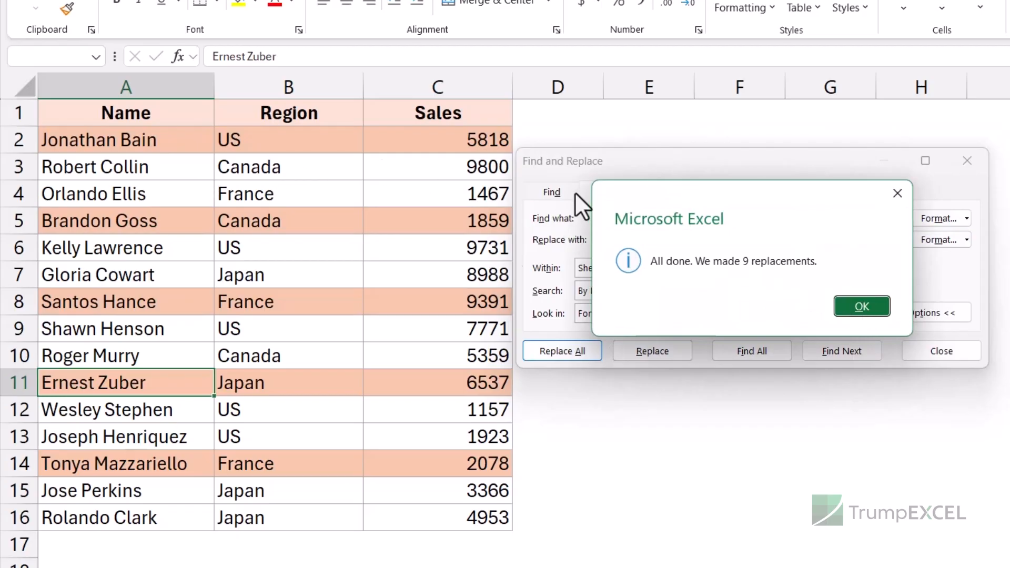
pyautogui.click(852, 307)
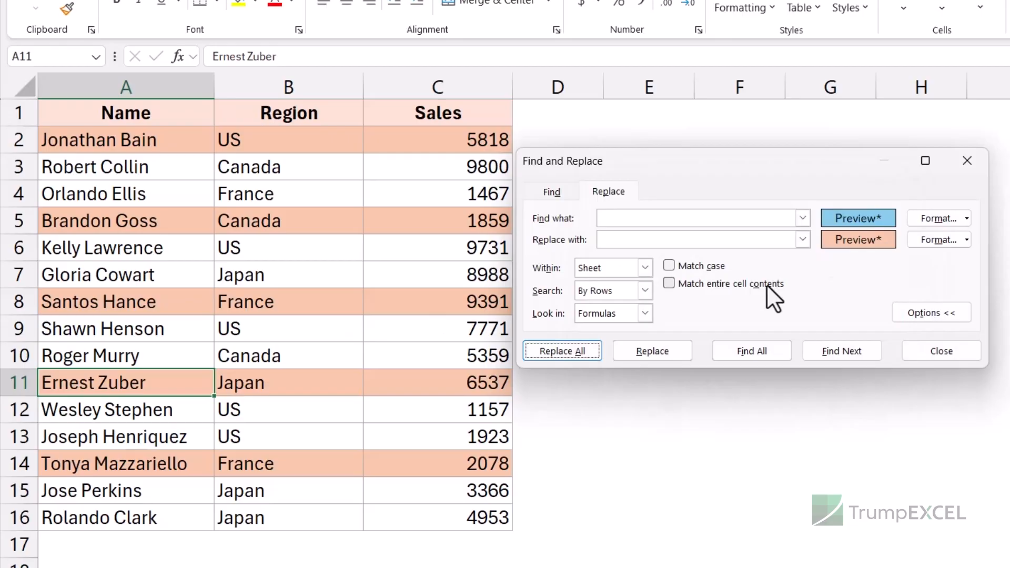
pyautogui.click(967, 161)
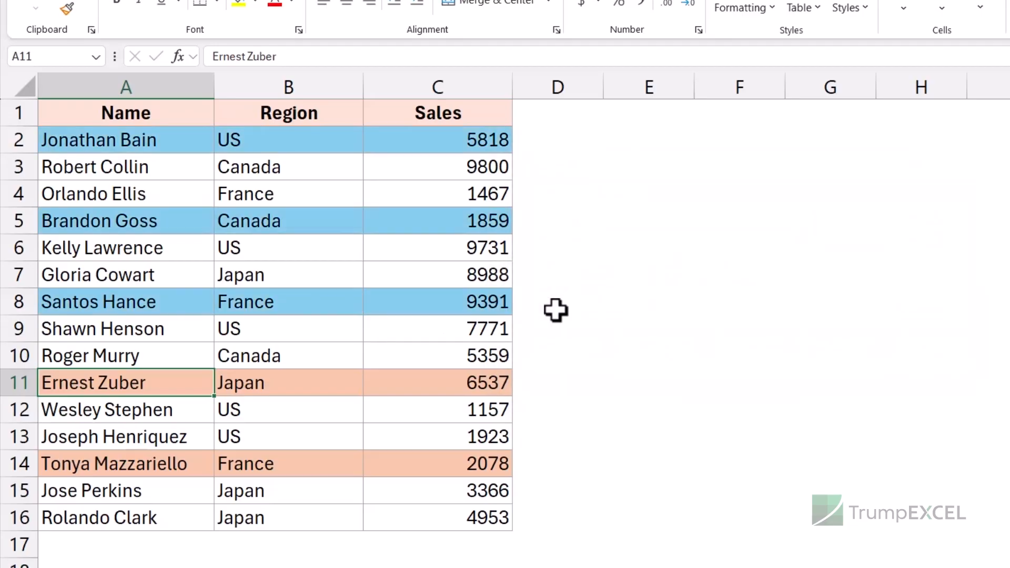
# Select A1:C16, reopen Replace, and clear both the find format and the replace format.
pyautogui.press('Up')
pyautogui.press('Up')
pyautogui.press('Up')
pyautogui.press('Up')
pyautogui.press('Up')
pyautogui.press('Up')
pyautogui.press('Up')
pyautogui.press('Up')
pyautogui.press('Up')
pyautogui.press('Up')
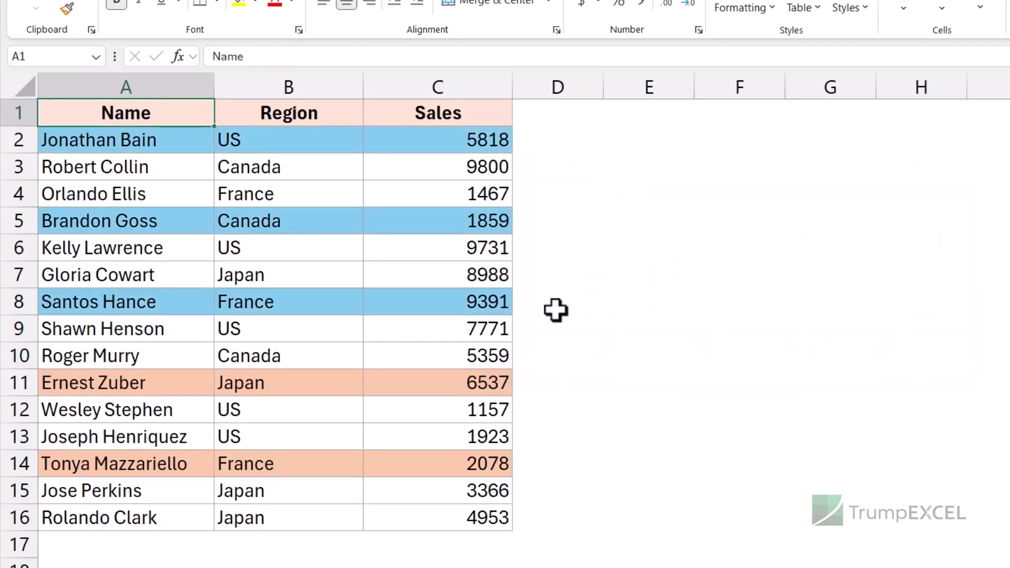
pyautogui.hotkey('ctrl', 'shift', 'Down')
pyautogui.hotkey('ctrl', 'shift', 'Right')
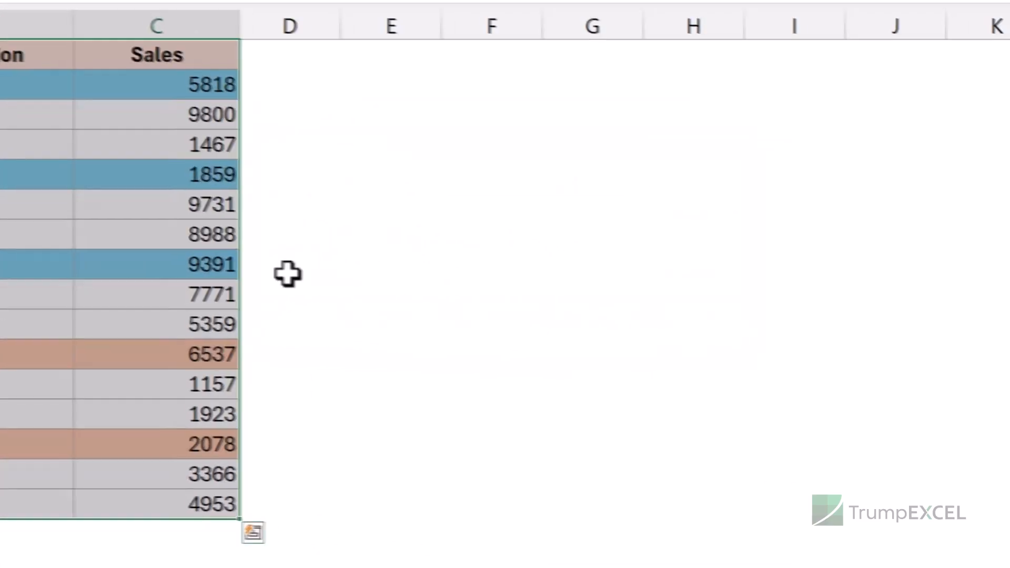
pyautogui.hotkey('ctrl', 'h')
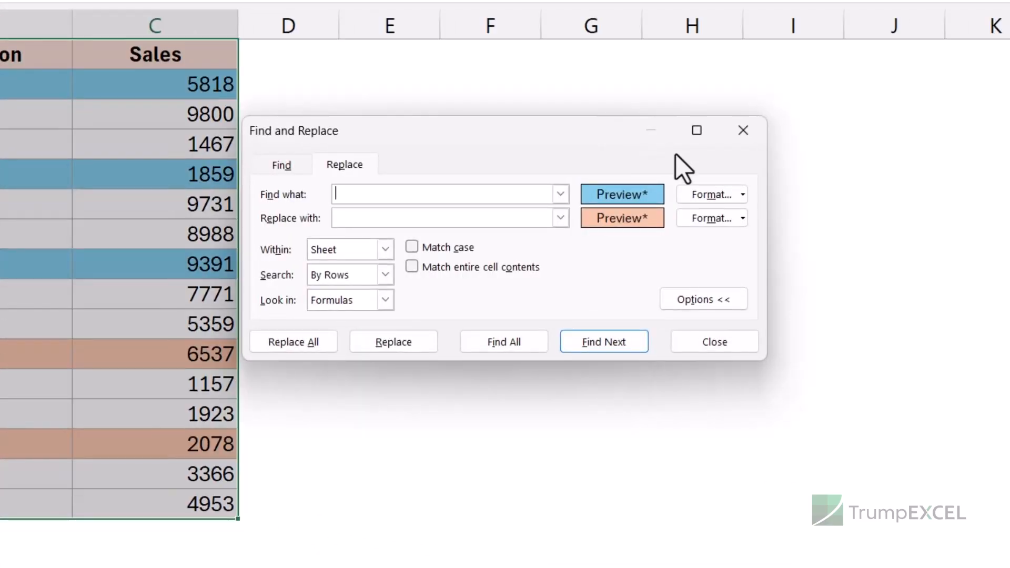
pyautogui.click(743, 195)
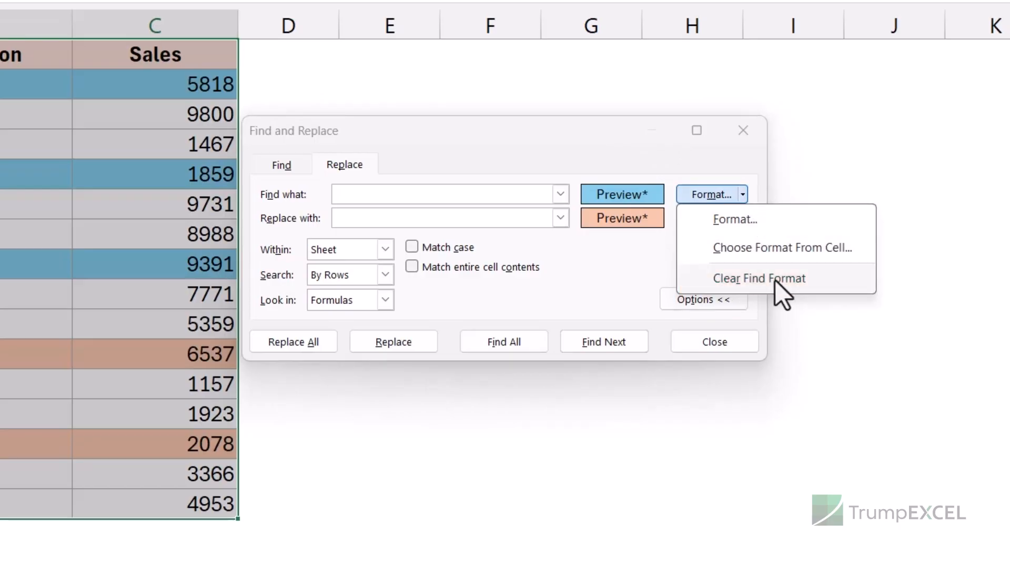
pyautogui.click(774, 280)
pyautogui.click(744, 220)
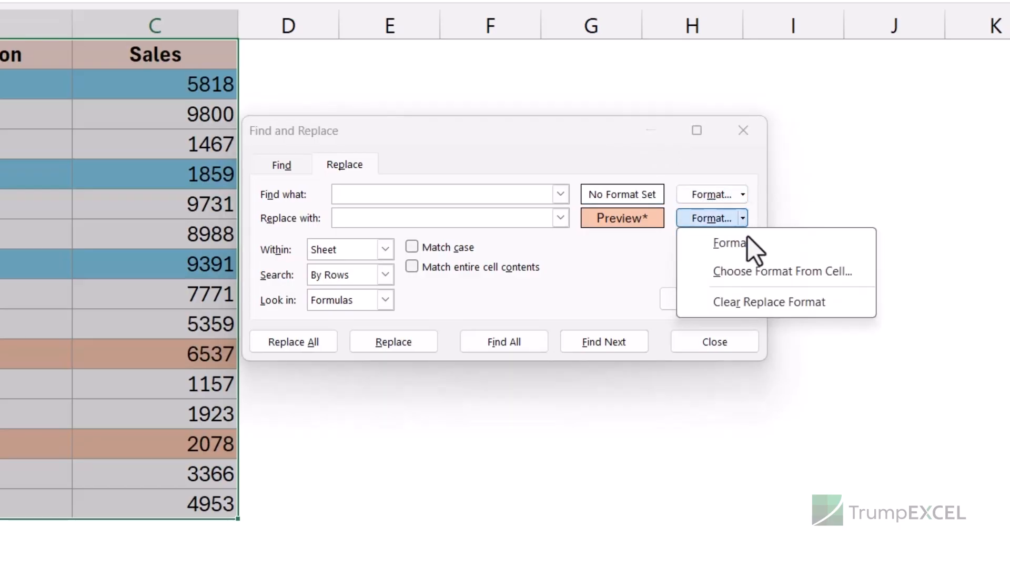
pyautogui.click(748, 305)
# Set the find format to the light blue background fill from the fill color palette.
pyautogui.click(744, 195)
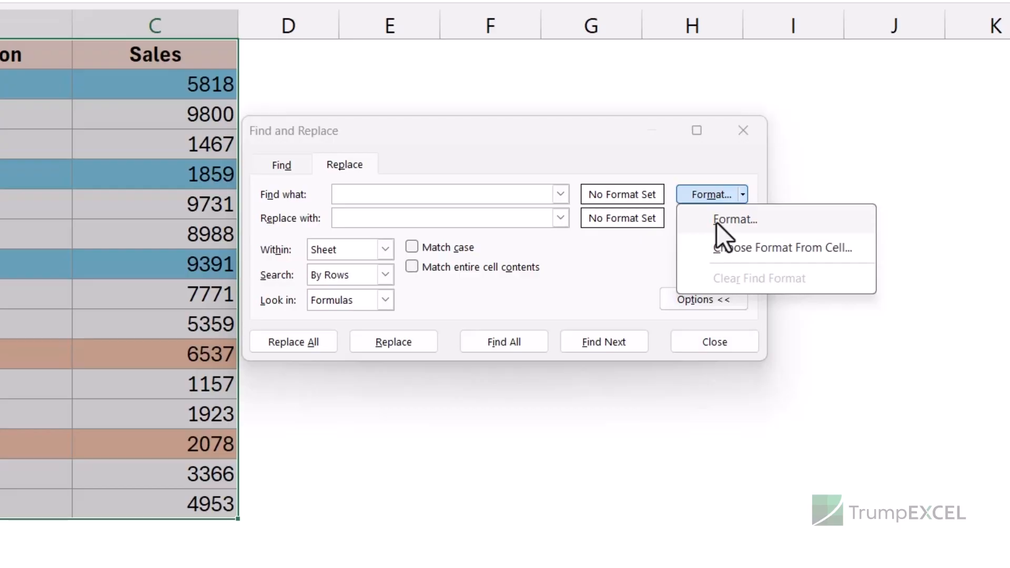
pyautogui.click(717, 221)
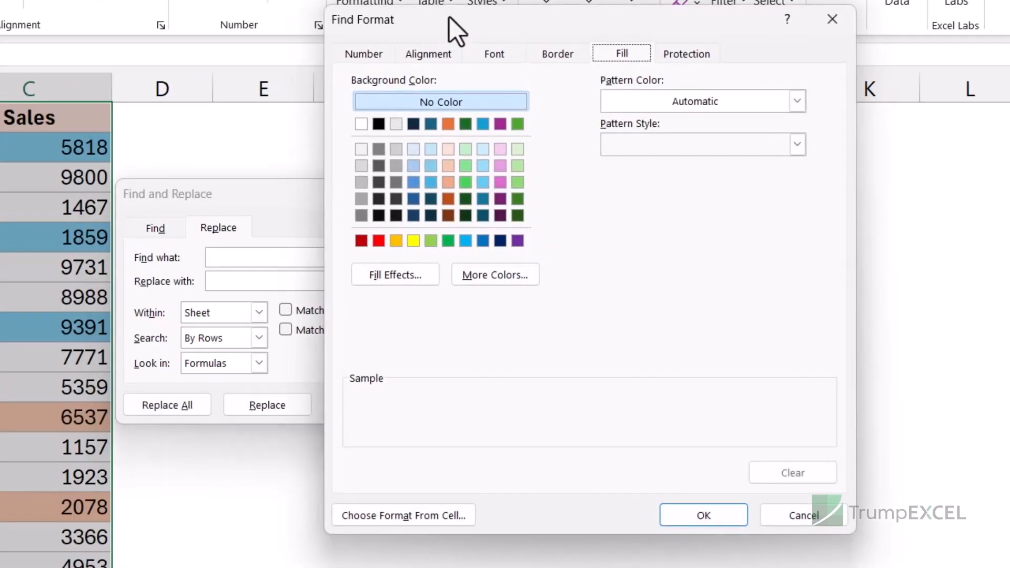
pyautogui.moveTo(450, 17); pyautogui.dragTo(245, 49)
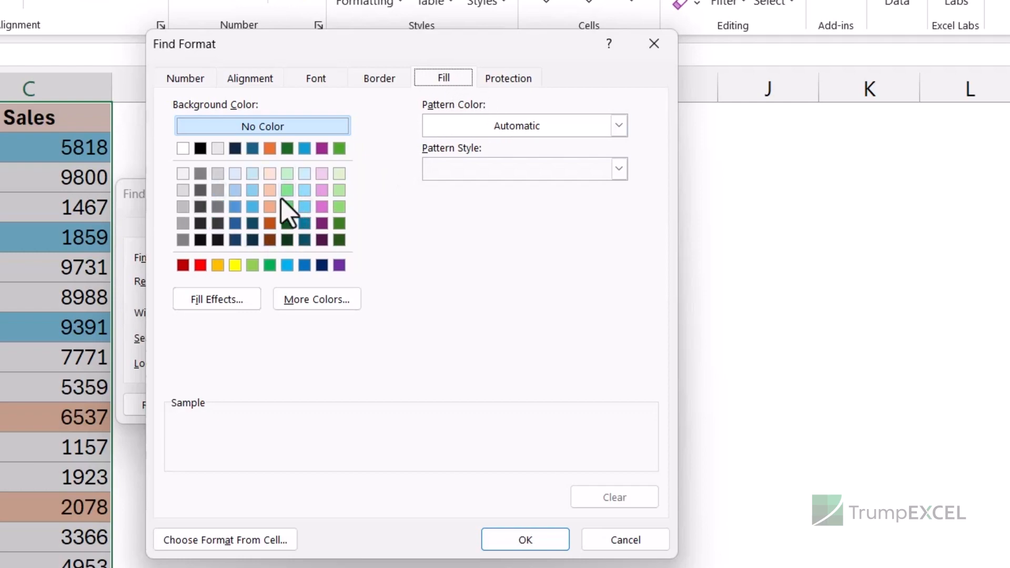
pyautogui.click(254, 191)
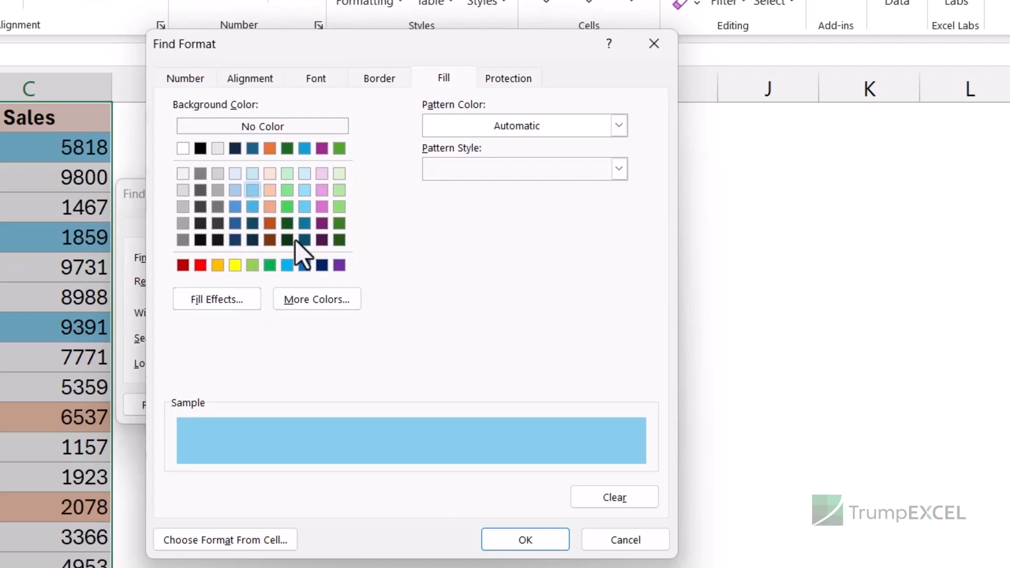
pyautogui.click(521, 540)
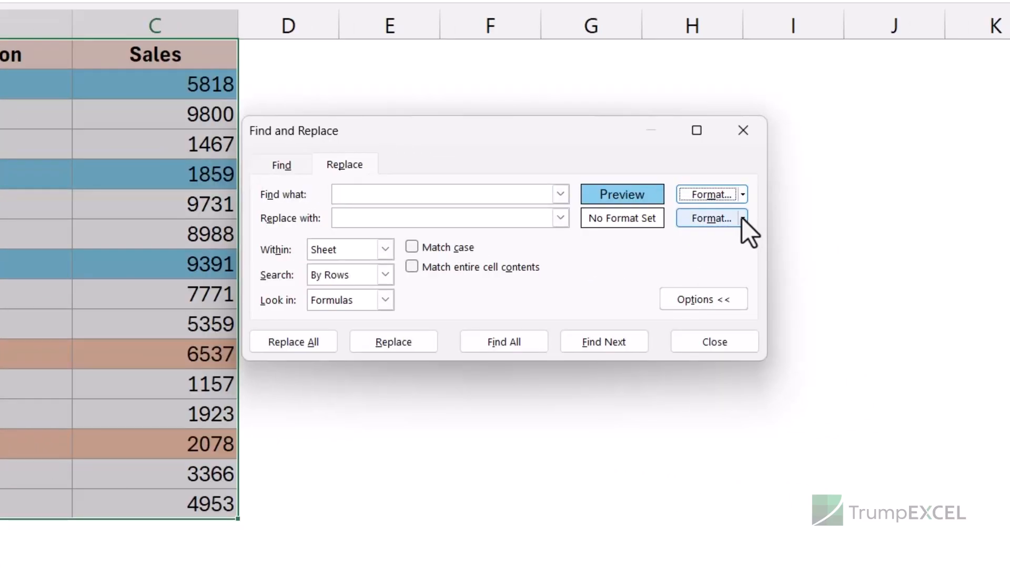
# Set the replace format to a green background fill, replace all light blue cells with green, and close the dialog.
pyautogui.click(742, 217)
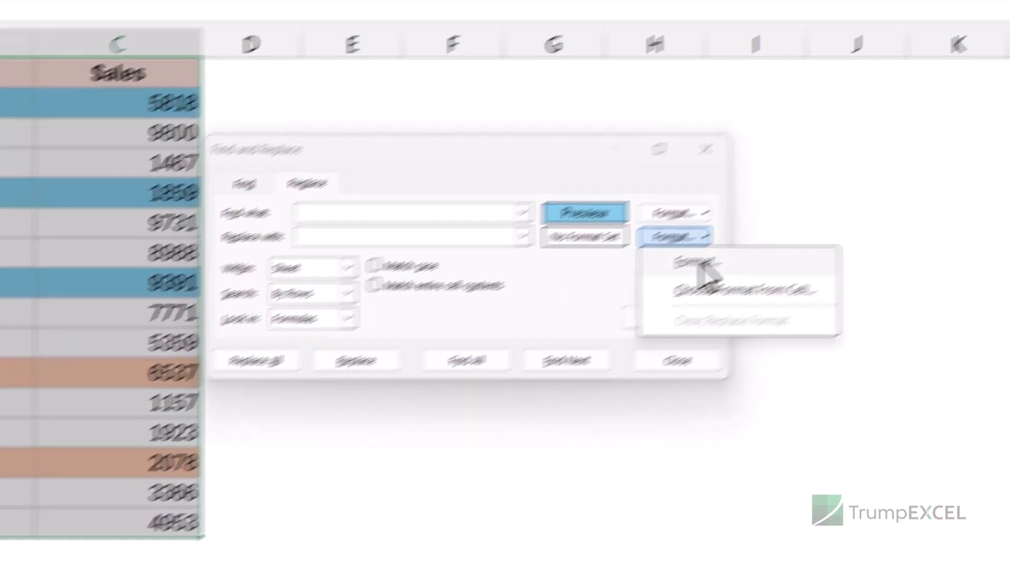
pyautogui.click(700, 266)
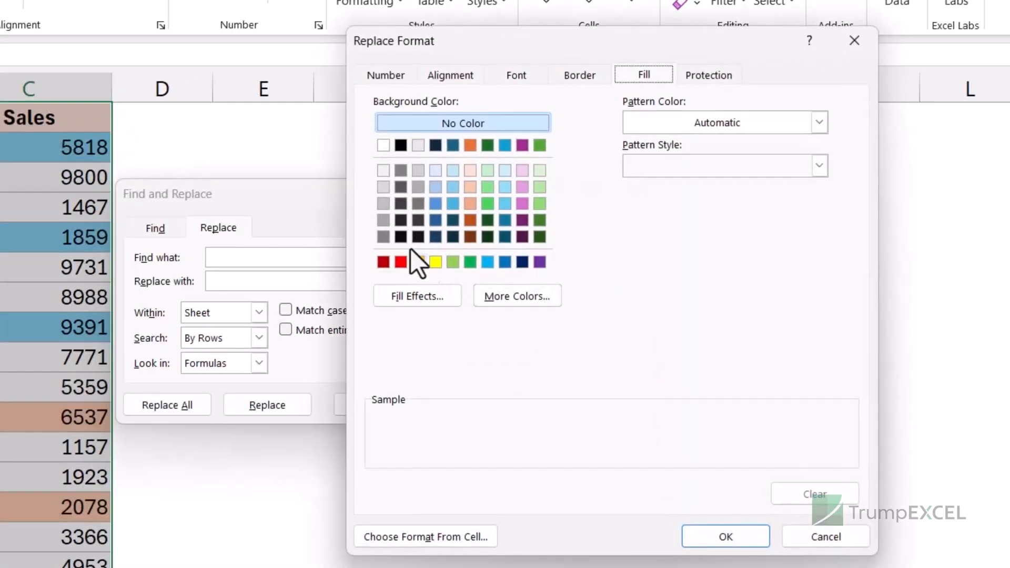
pyautogui.click(471, 261)
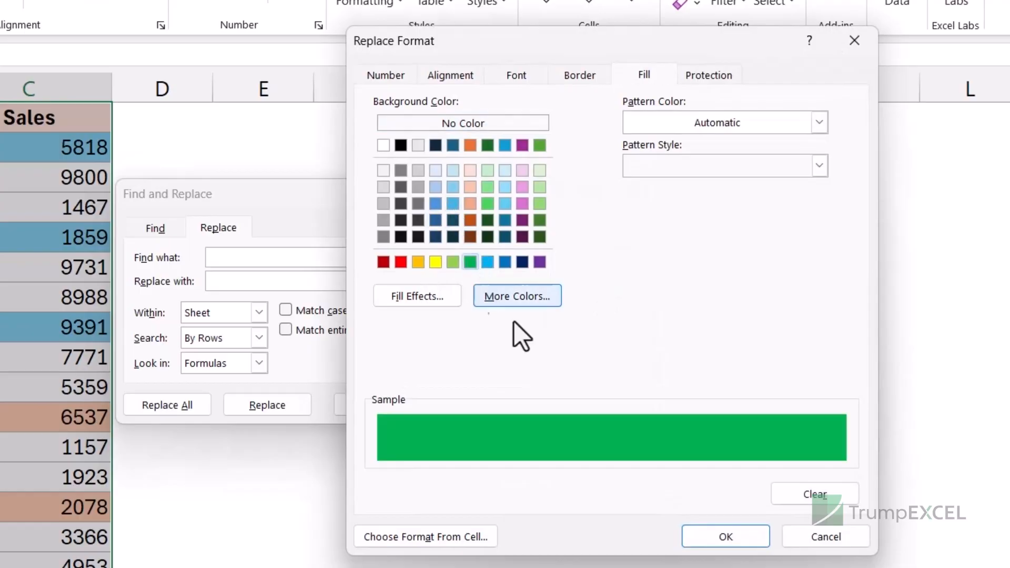
pyautogui.click(690, 538)
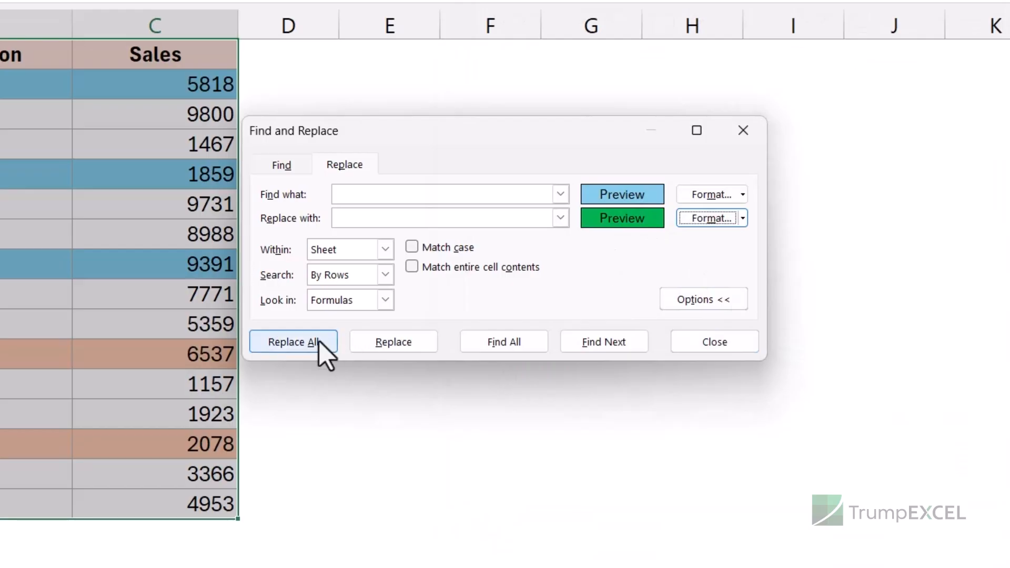
pyautogui.click(305, 345)
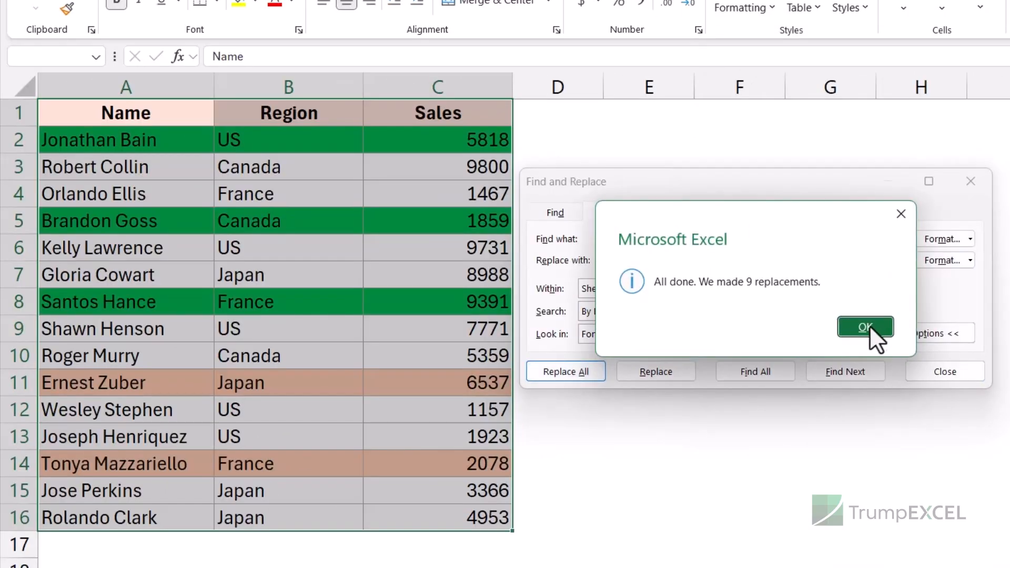
pyautogui.click(865, 326)
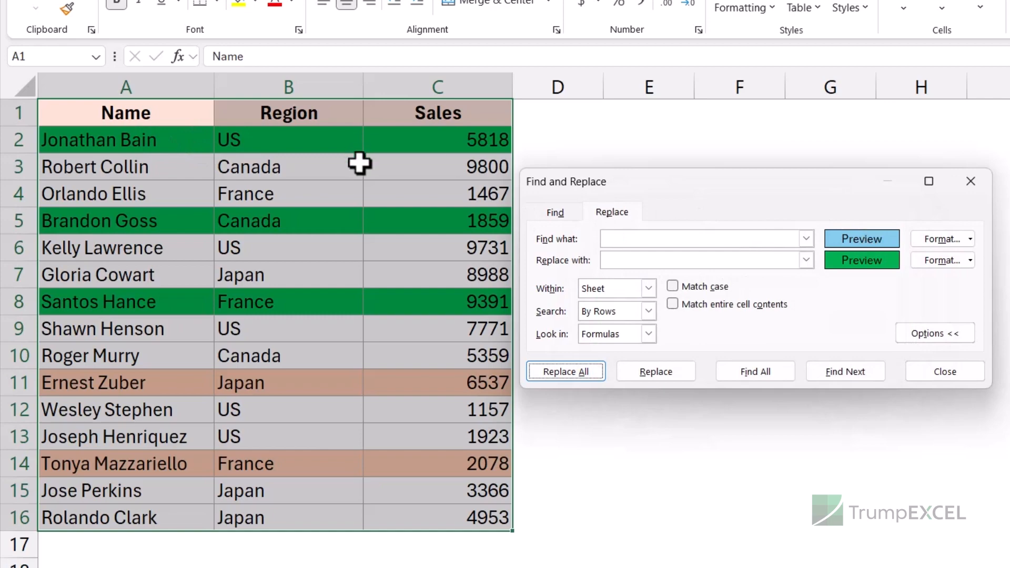
pyautogui.click(971, 181)
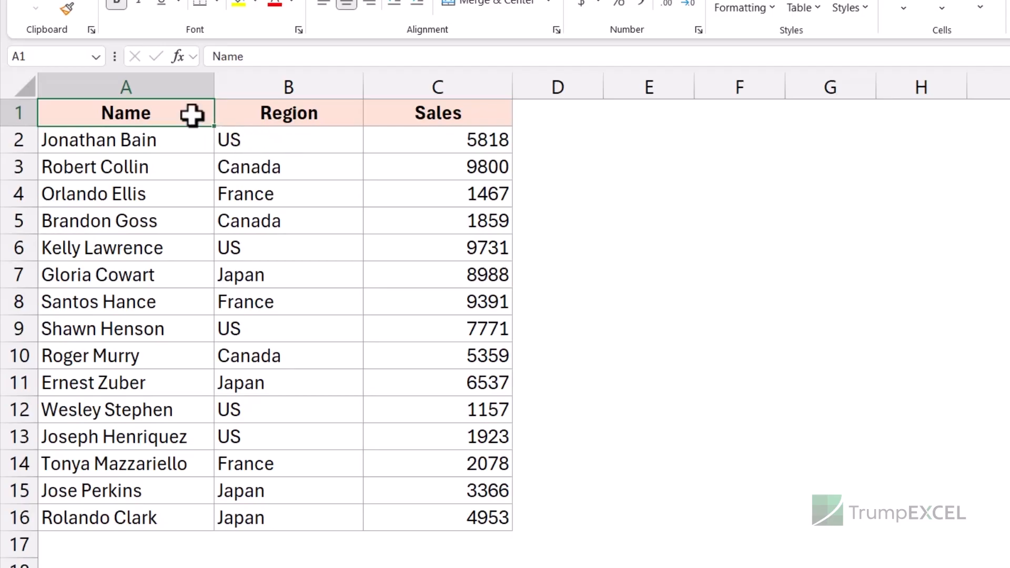
# Select A1:C16, open Replace with expanded options, and enter US as the text to find.
pyautogui.moveTo(192, 114); pyautogui.dragTo(496, 517)
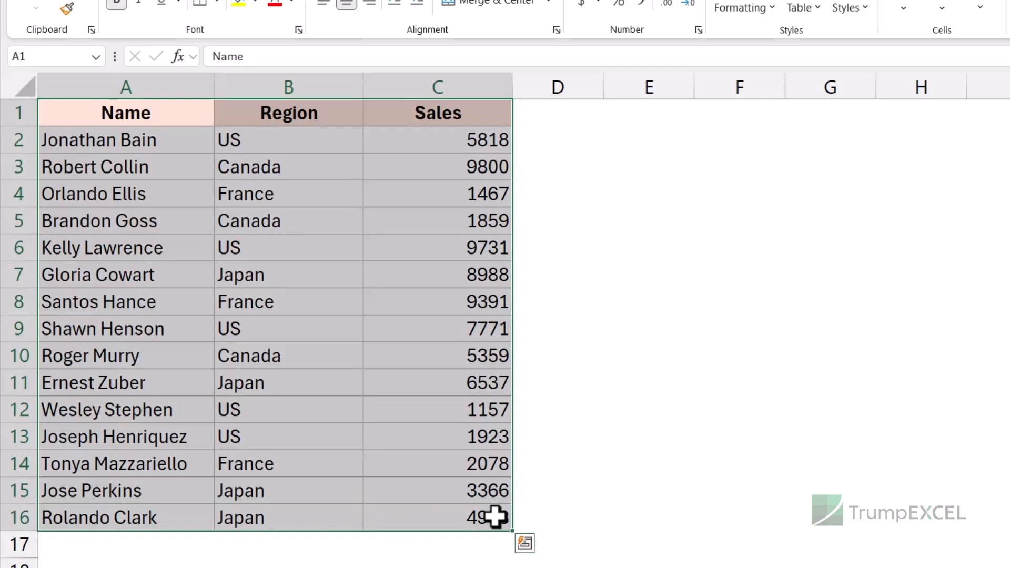
pyautogui.hotkey('ctrl', 'h')
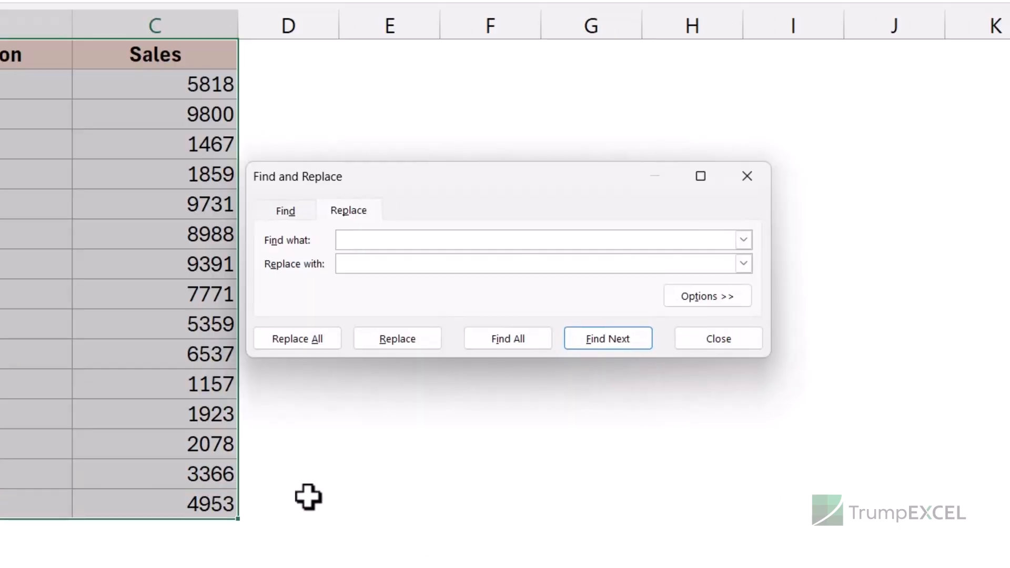
pyautogui.click(690, 297)
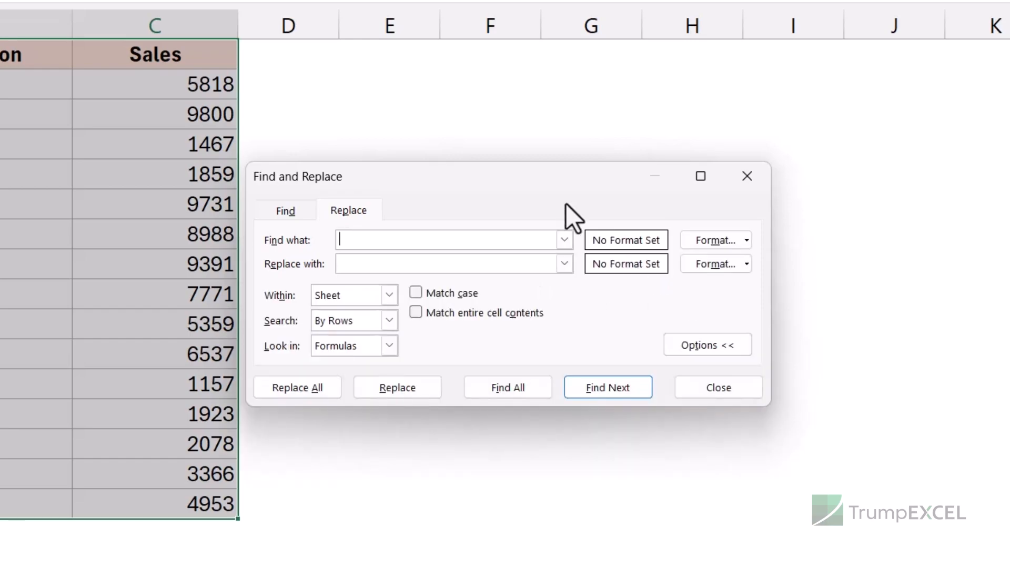
pyautogui.moveTo(529, 179); pyautogui.dragTo(541, 100)
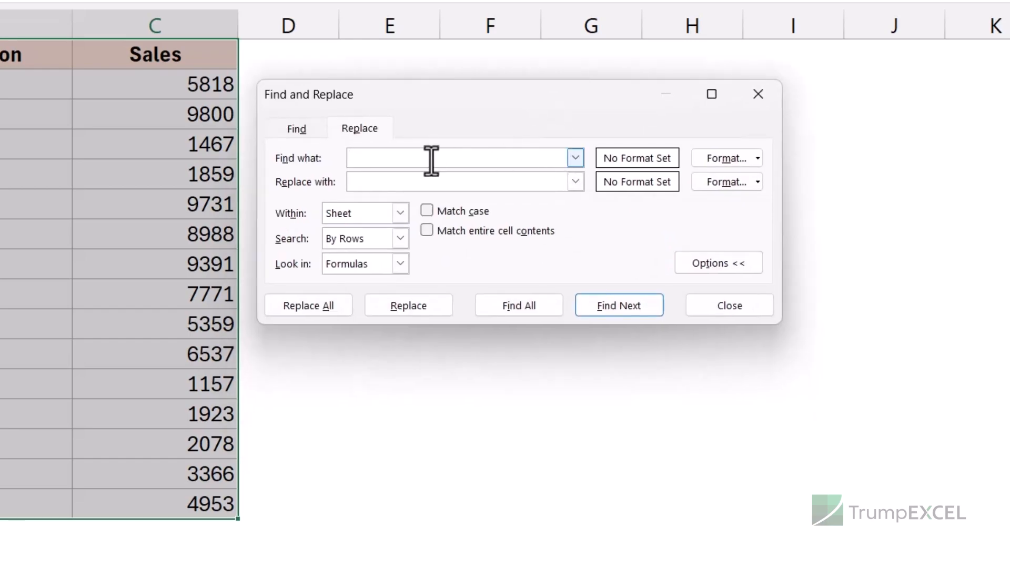
pyautogui.write('US')
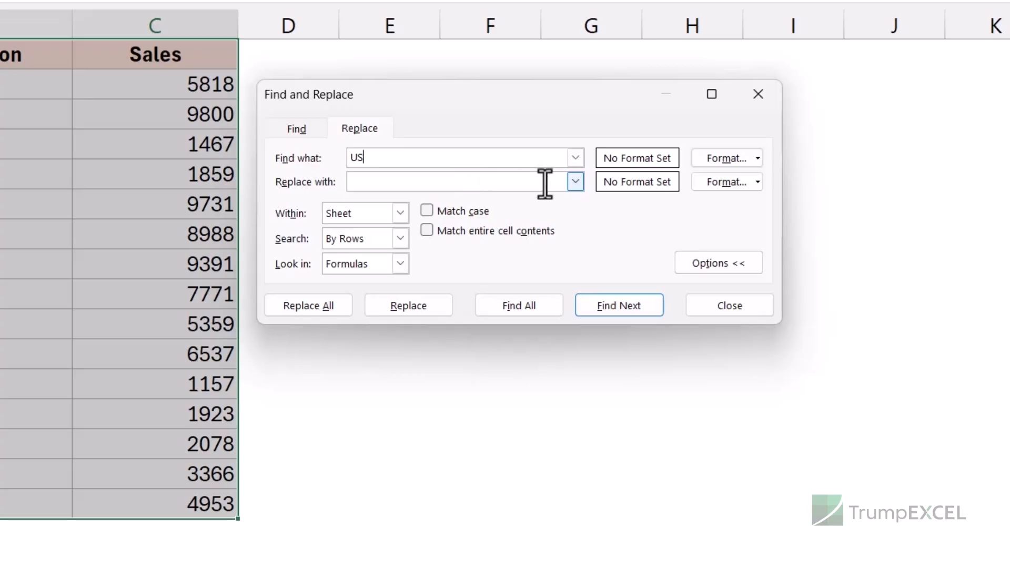
# Set the replace format to a green background fill.
pyautogui.click(758, 182)
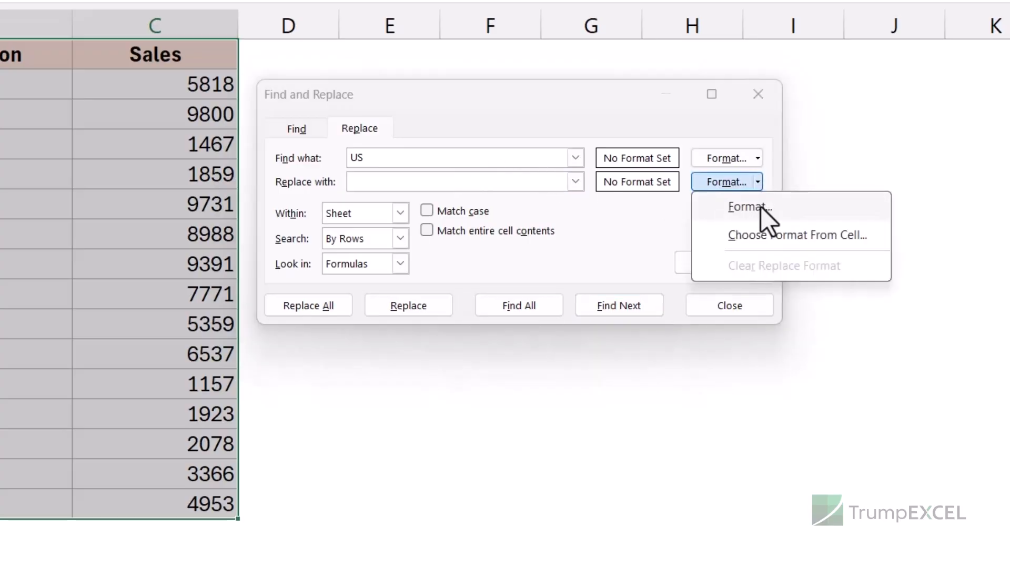
pyautogui.click(761, 207)
pyautogui.moveTo(528, 14); pyautogui.dragTo(360, 31)
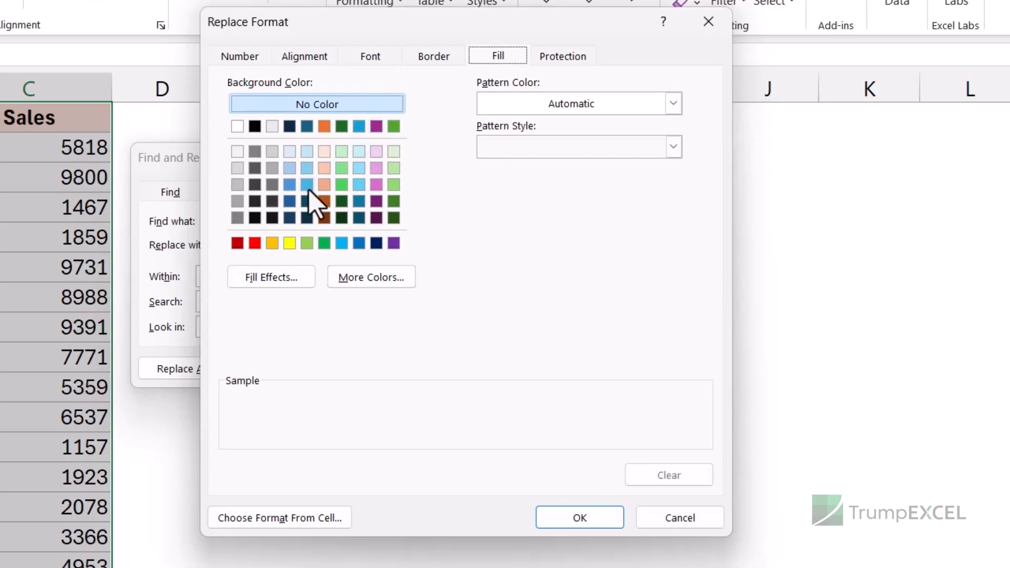
pyautogui.click(342, 185)
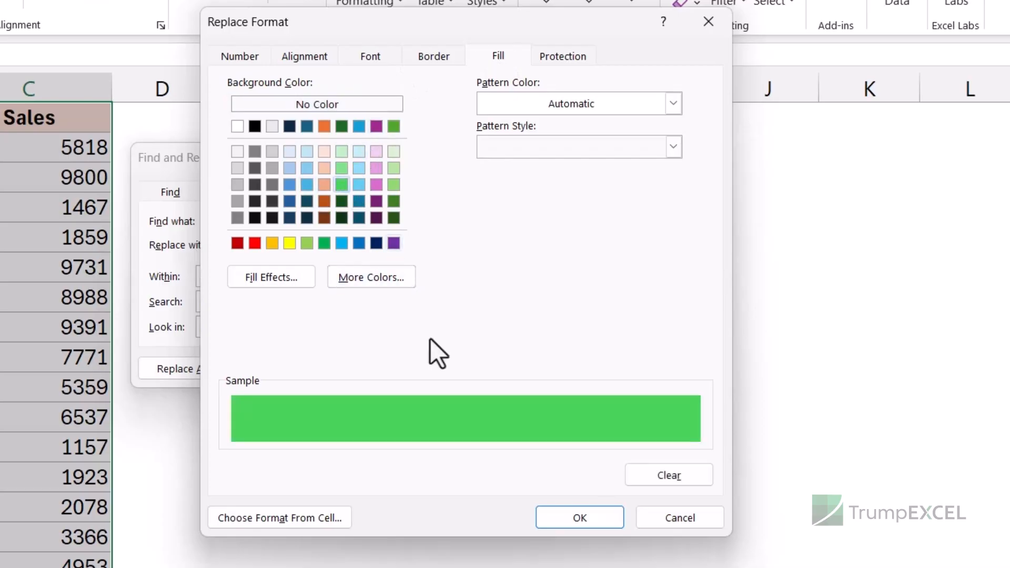
pyautogui.click(561, 520)
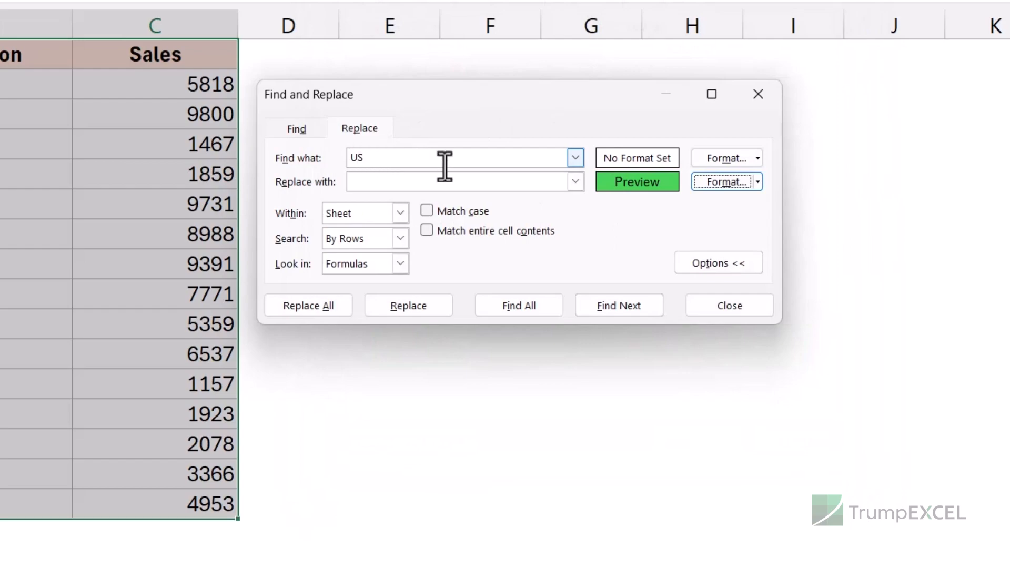
# Enter US as the replacement, replace all matches with the green-filled version, and close the dialog.
pyautogui.click(417, 181)
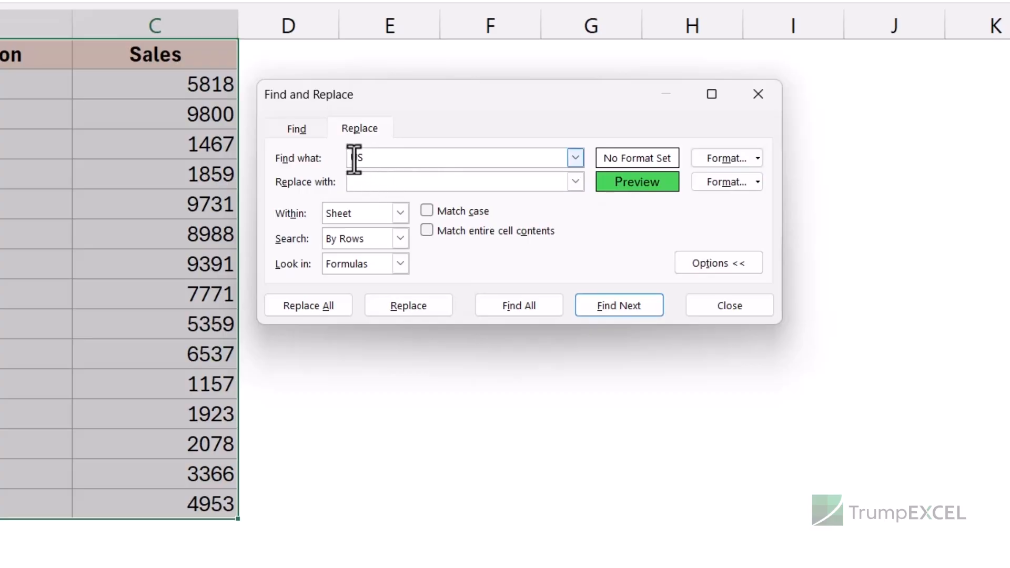
pyautogui.write('US')
pyautogui.moveTo(350, 157); pyautogui.dragTo(361, 180)
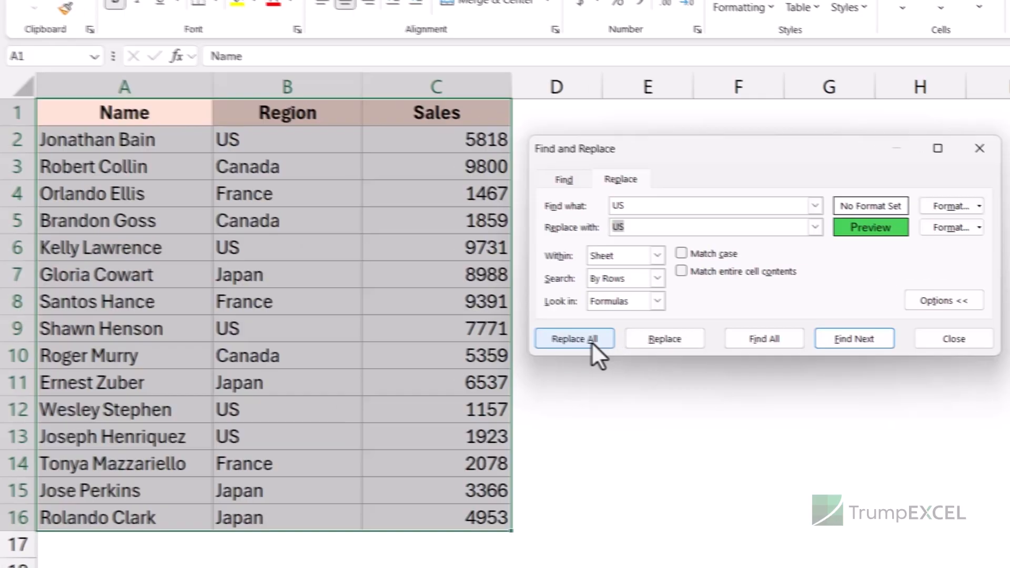
pyautogui.click(327, 310)
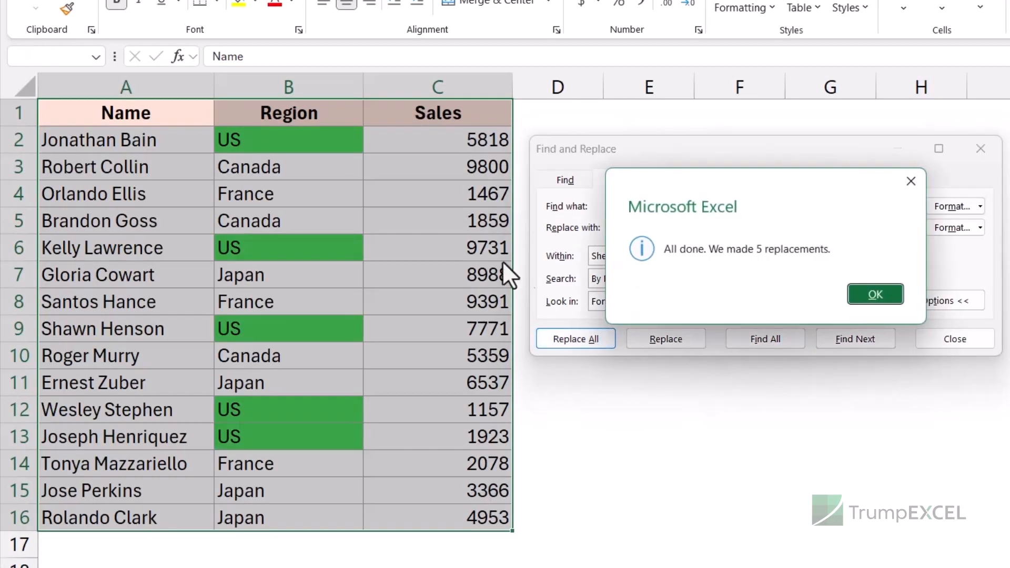
pyautogui.click(894, 293)
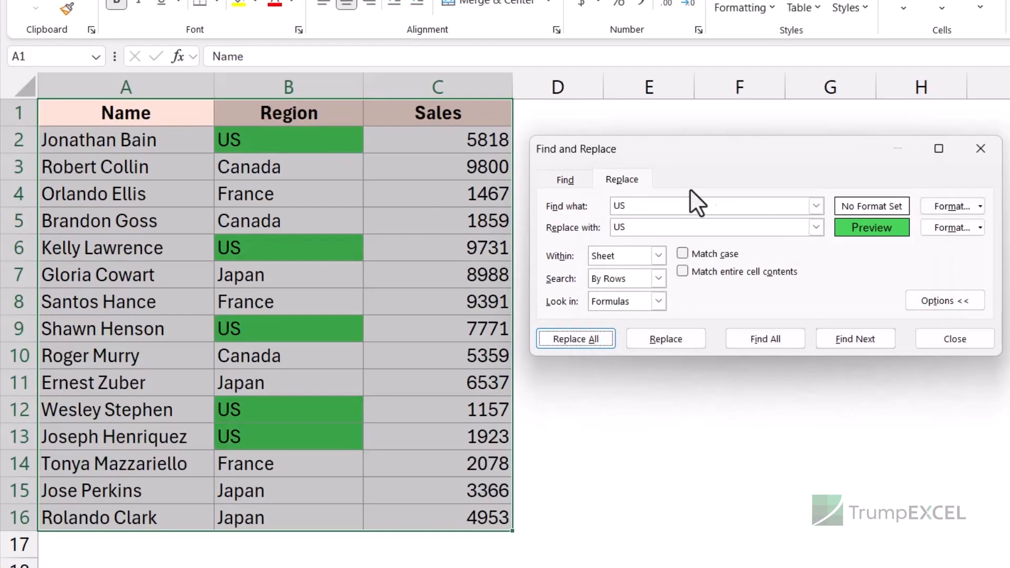
pyautogui.click(981, 148)
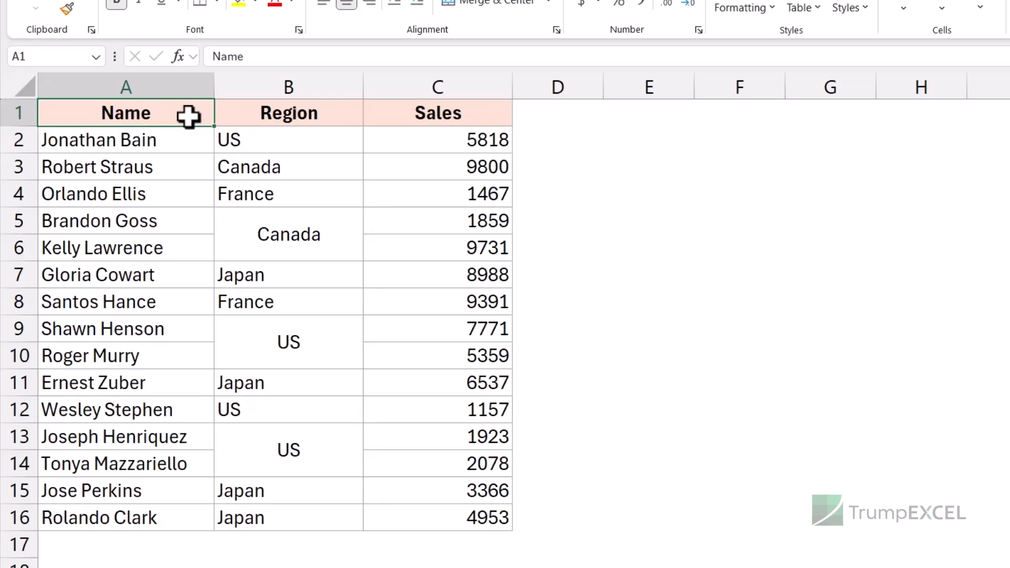
# Select the data range A1:C16, reopen Replace with options, and set the find format to merged cells.
pyautogui.hotkey('ctrl', 'shift', 'Down')
pyautogui.hotkey('ctrl', 'shift', 'Right')
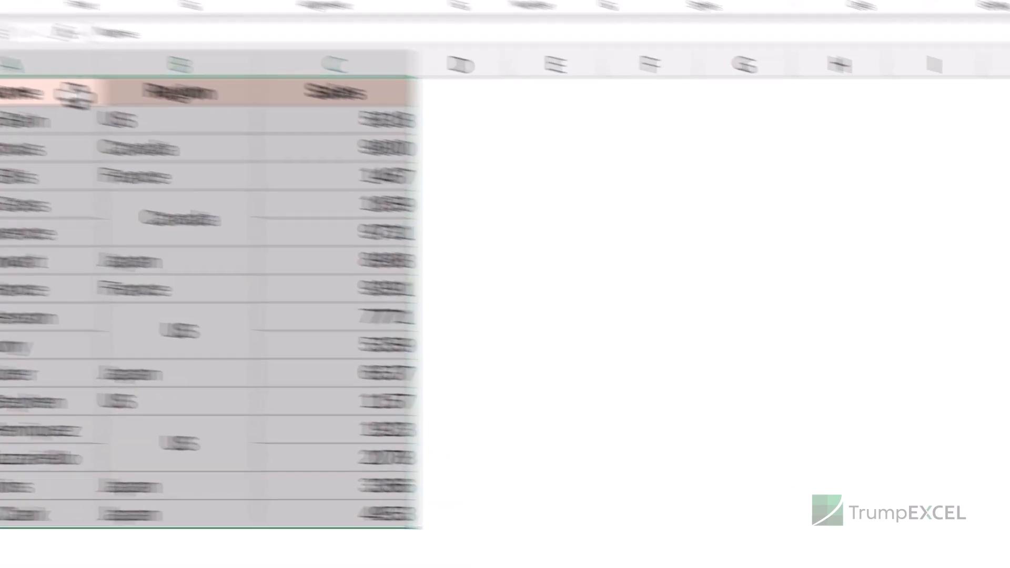
pyautogui.hotkey('ctrl', 'h')
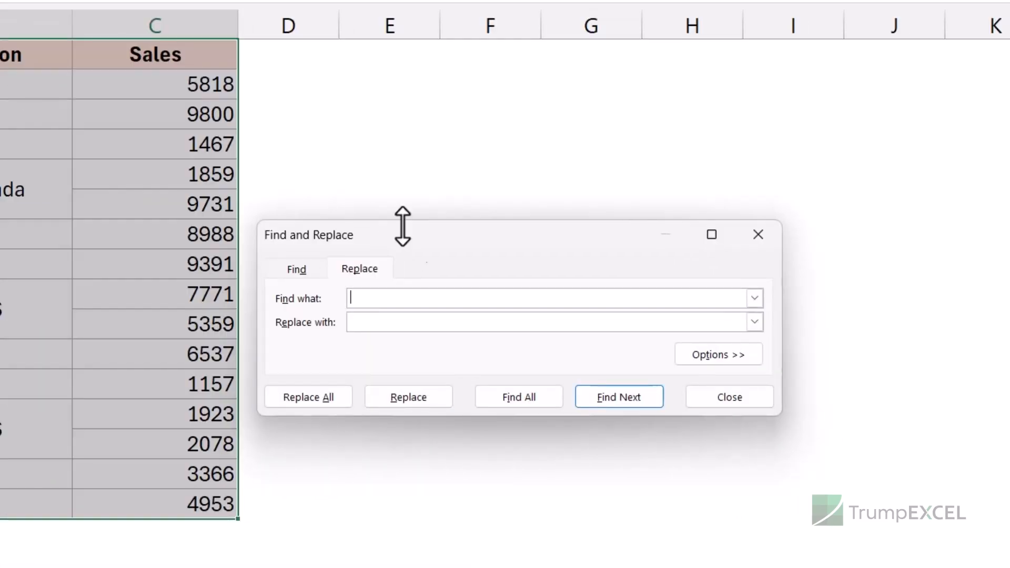
pyautogui.moveTo(419, 236); pyautogui.dragTo(447, 103)
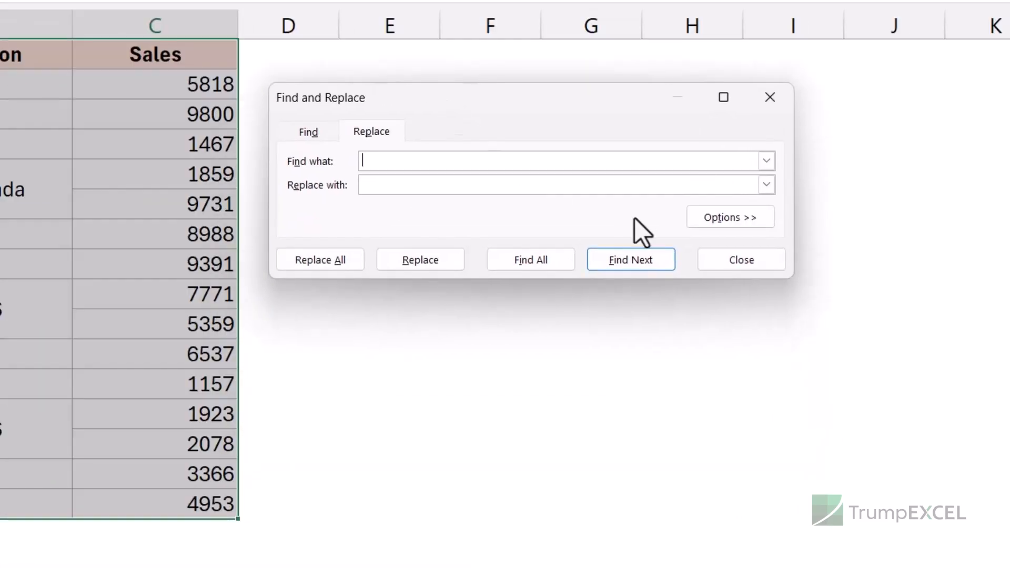
pyautogui.click(733, 219)
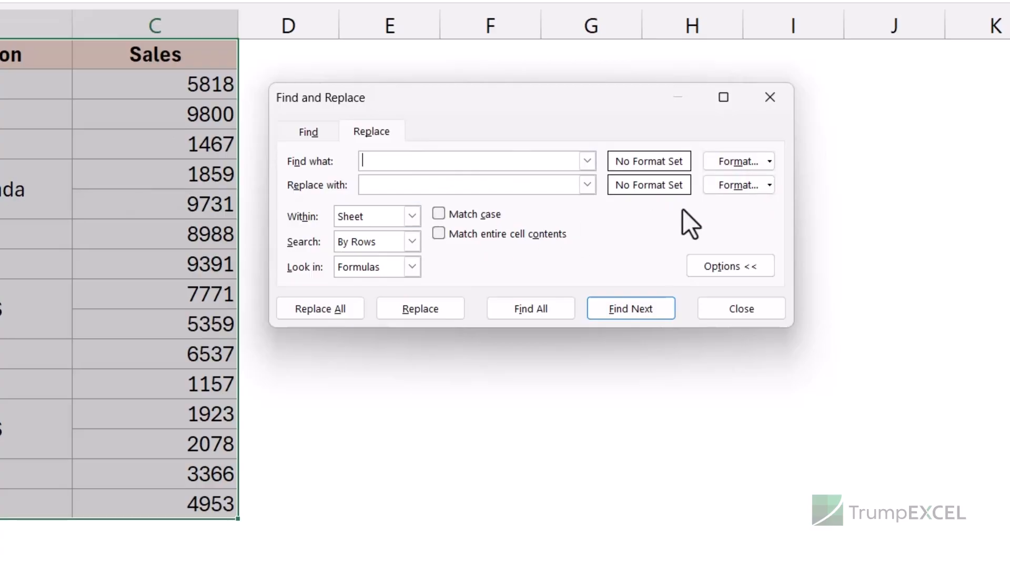
pyautogui.click(771, 164)
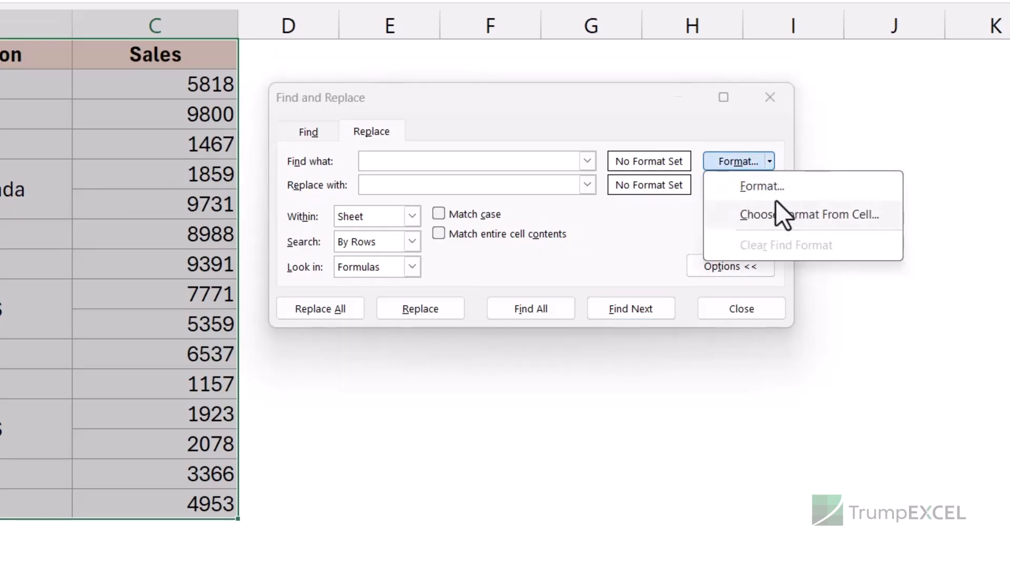
pyautogui.click(769, 188)
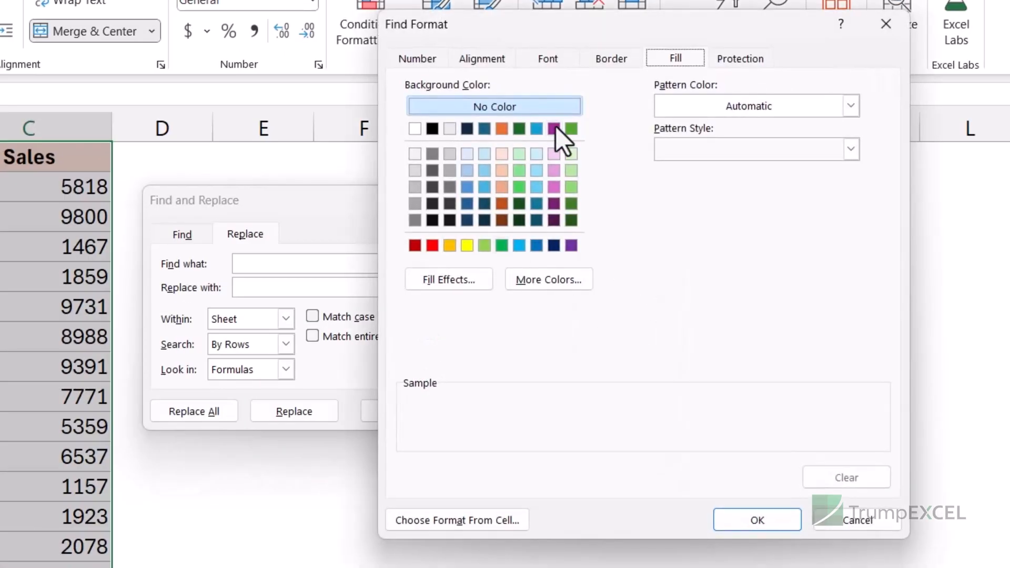
pyautogui.click(491, 61)
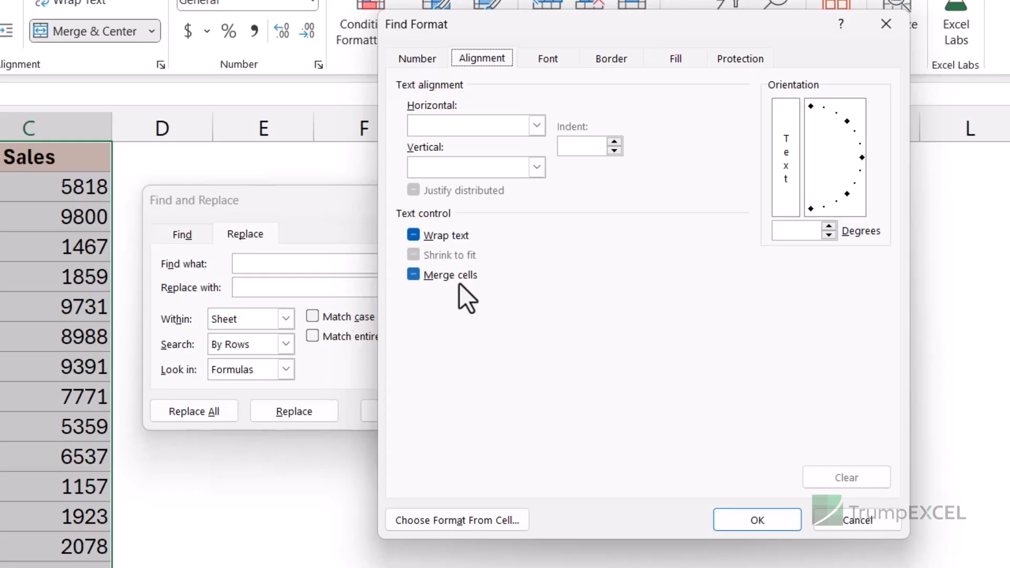
pyautogui.click(414, 275)
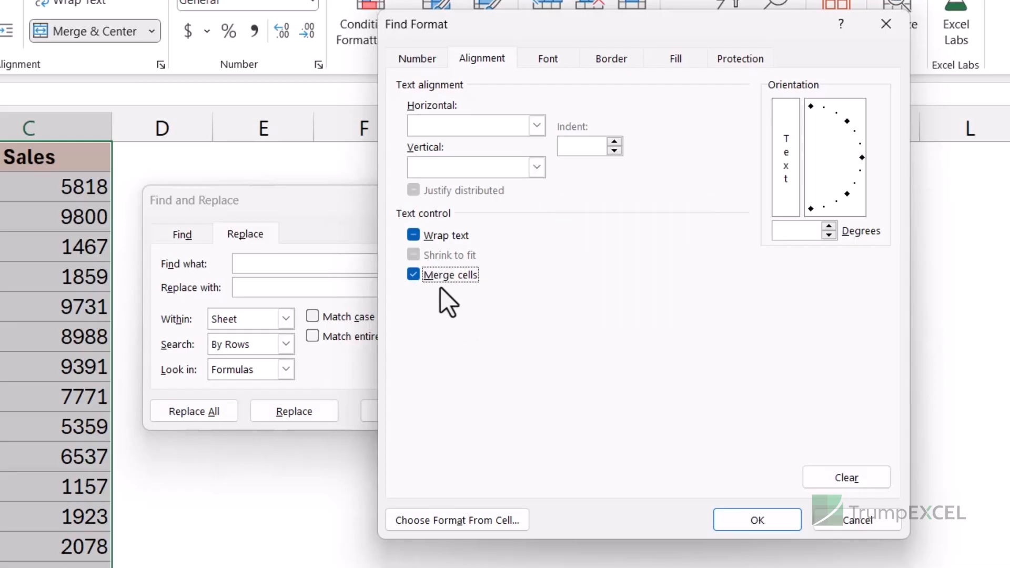
pyautogui.click(744, 522)
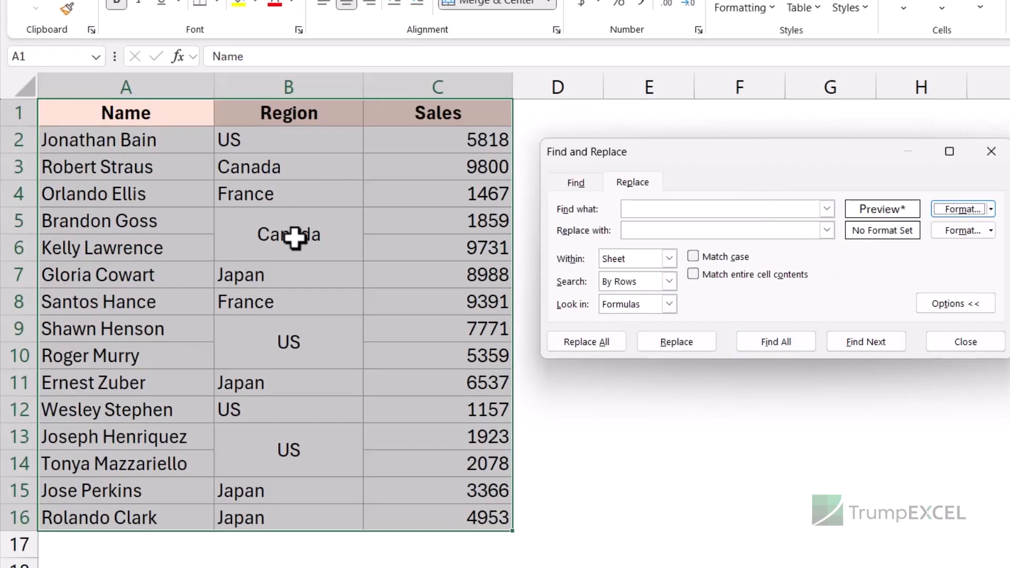
# Find all merged cells and select every result in the list.
pyautogui.click(763, 343)
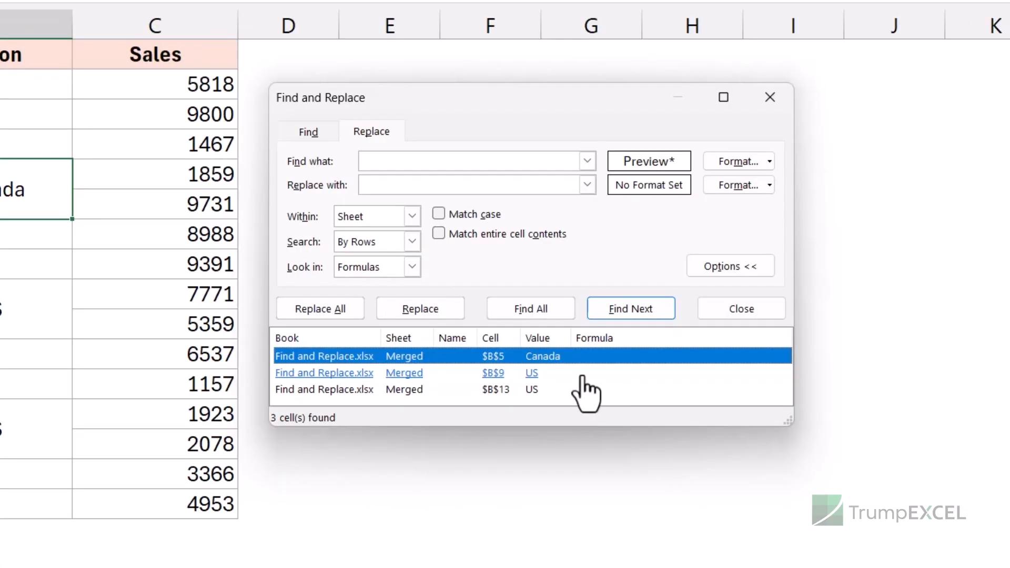
pyautogui.click(582, 375)
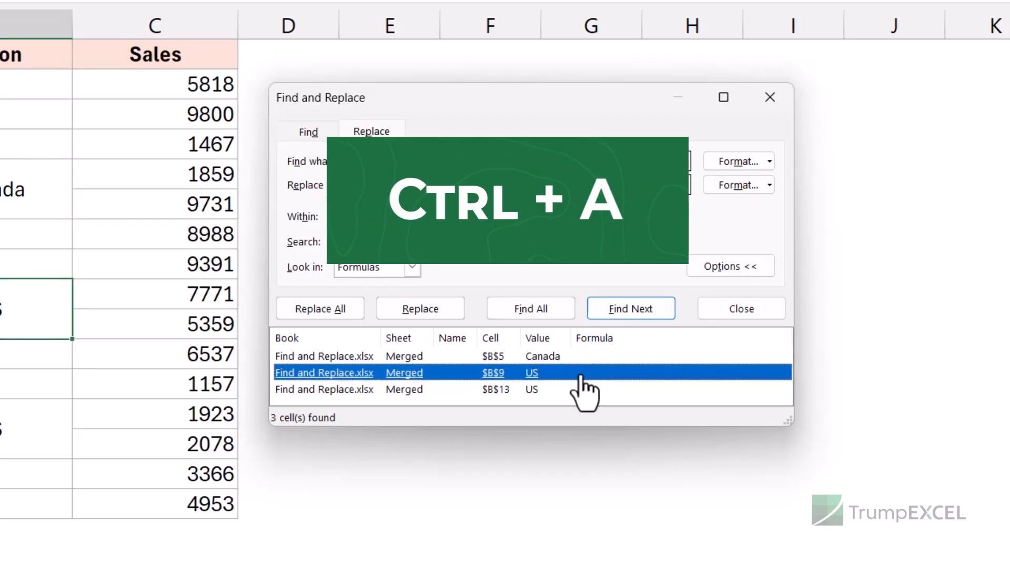
pyautogui.hotkey('ctrl', 'a')
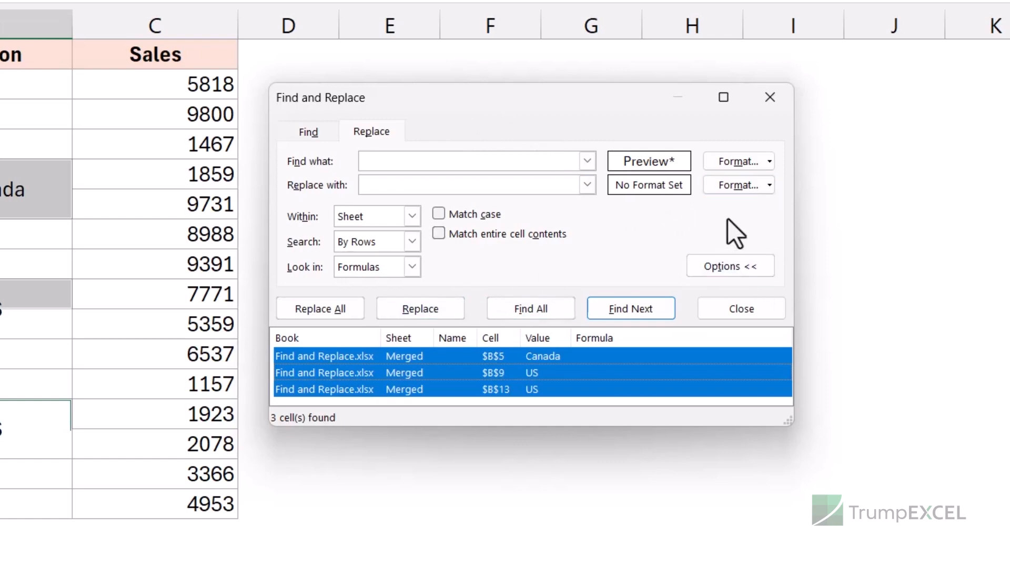
# Set the replace format to a dark orange fill and replace all merged cells with it.
pyautogui.click(770, 186)
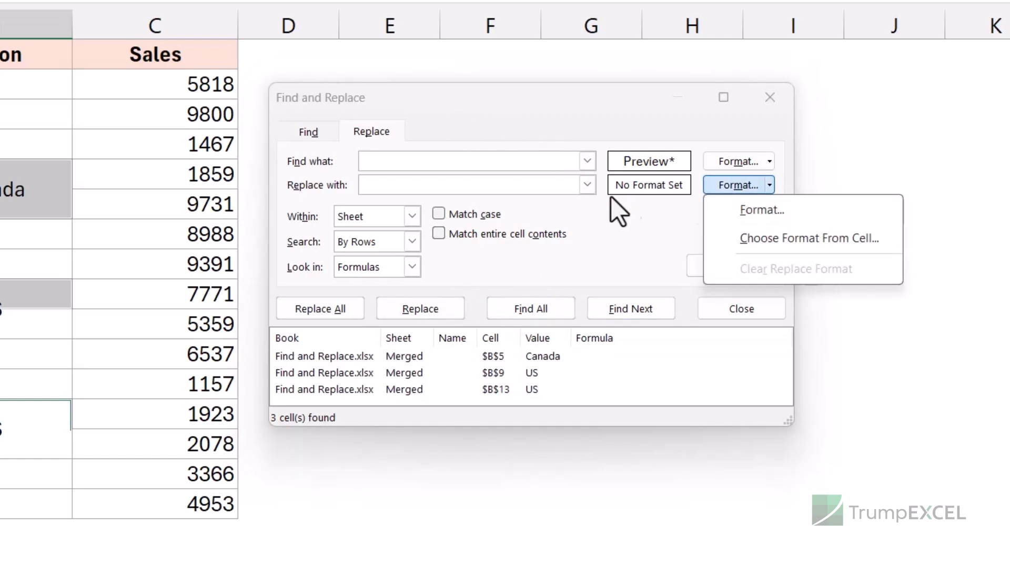
pyautogui.click(768, 213)
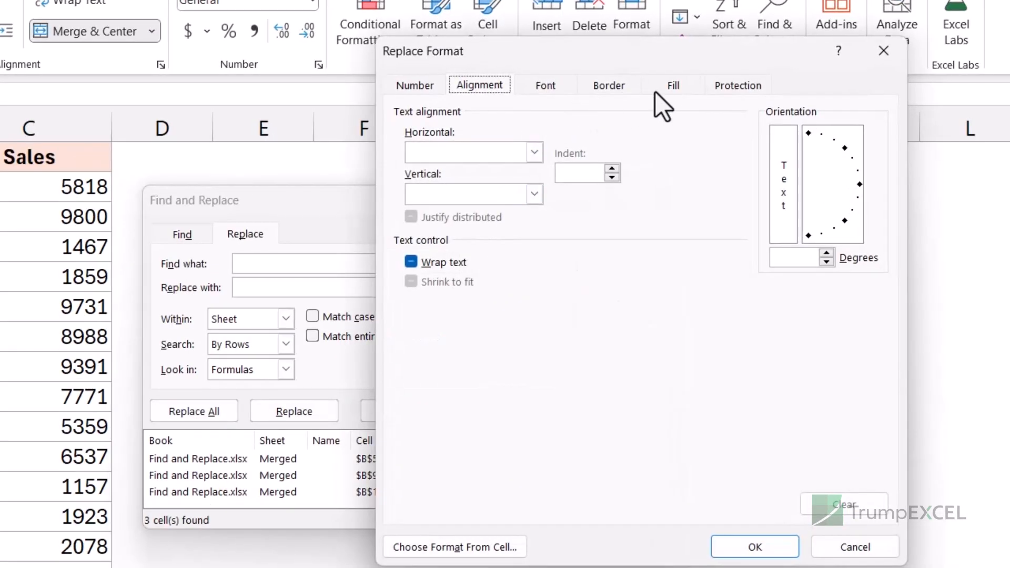
pyautogui.click(669, 90)
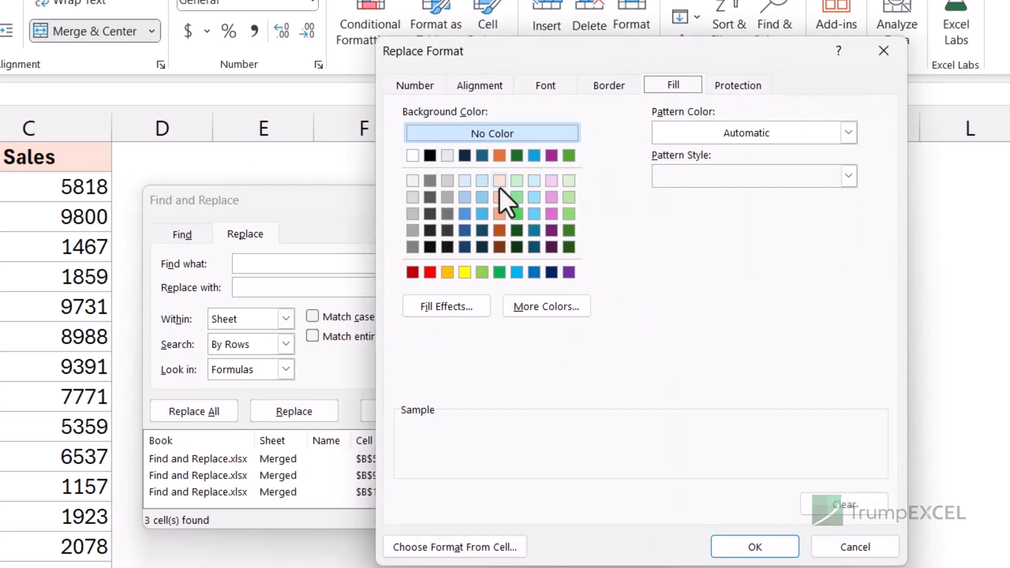
pyautogui.click(500, 230)
pyautogui.click(747, 545)
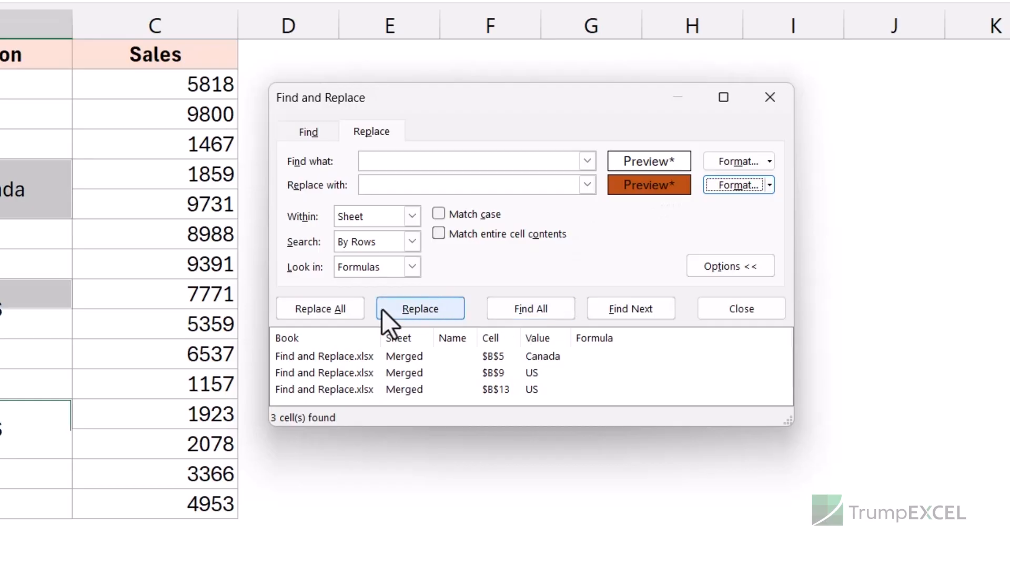
pyautogui.click(320, 309)
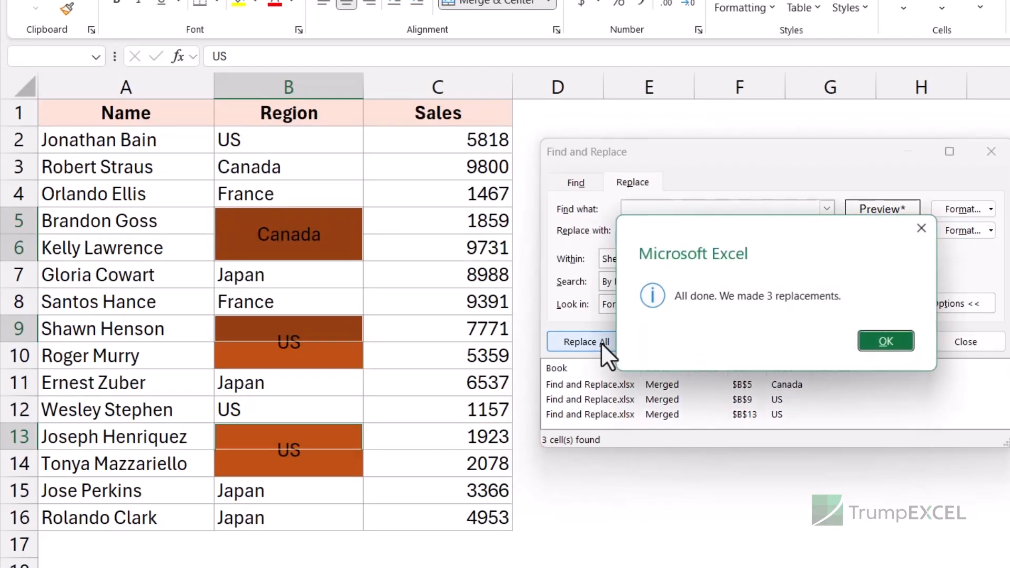
pyautogui.click(878, 342)
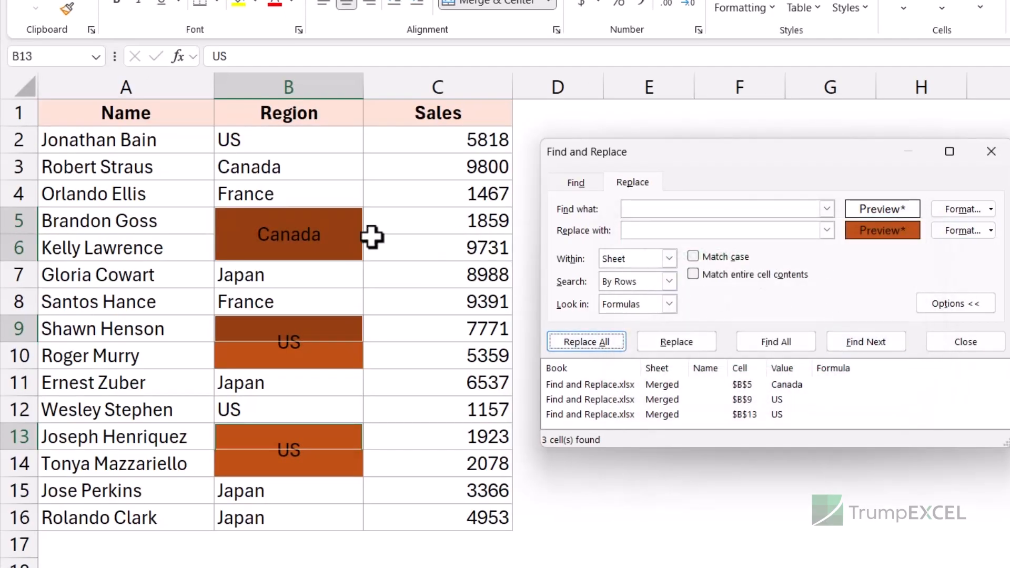
pyautogui.click(333, 326)
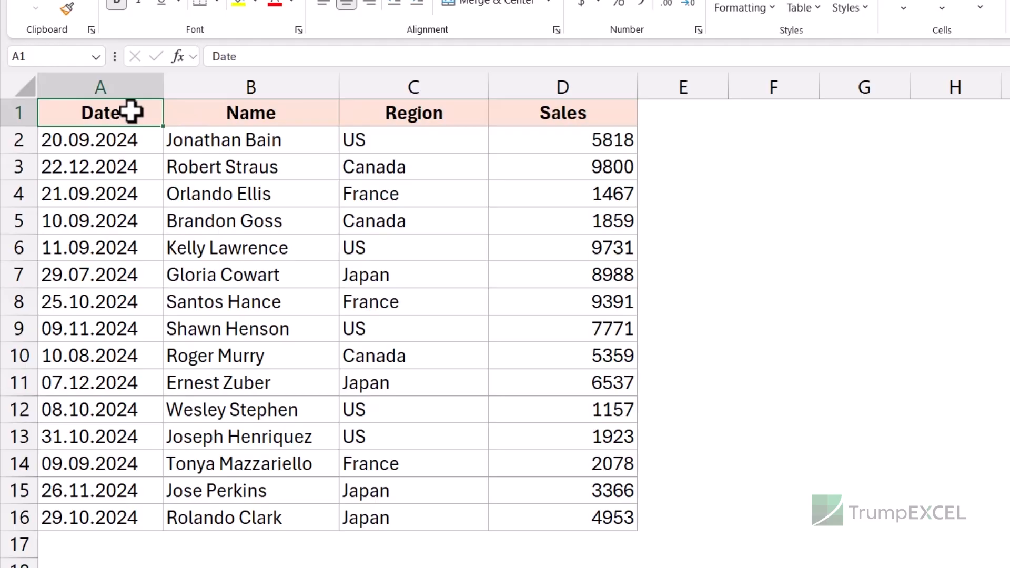
# Select the dates in A2:A16 and replace every period with a hyphen, then close the dialog.
pyautogui.moveTo(107, 145); pyautogui.dragTo(108, 500)
pyautogui.click(109, 145)
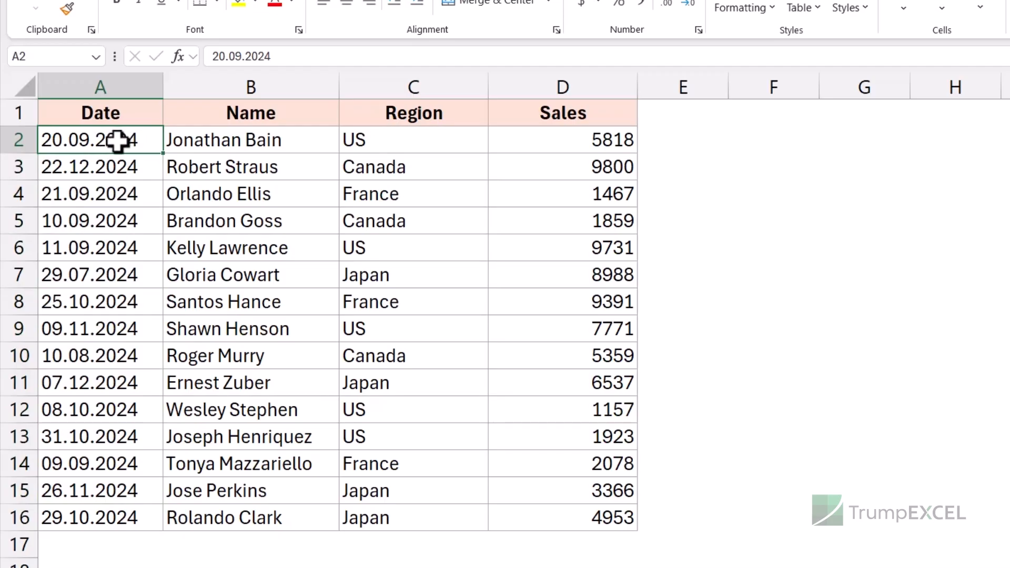
pyautogui.moveTo(117, 140); pyautogui.dragTo(115, 518)
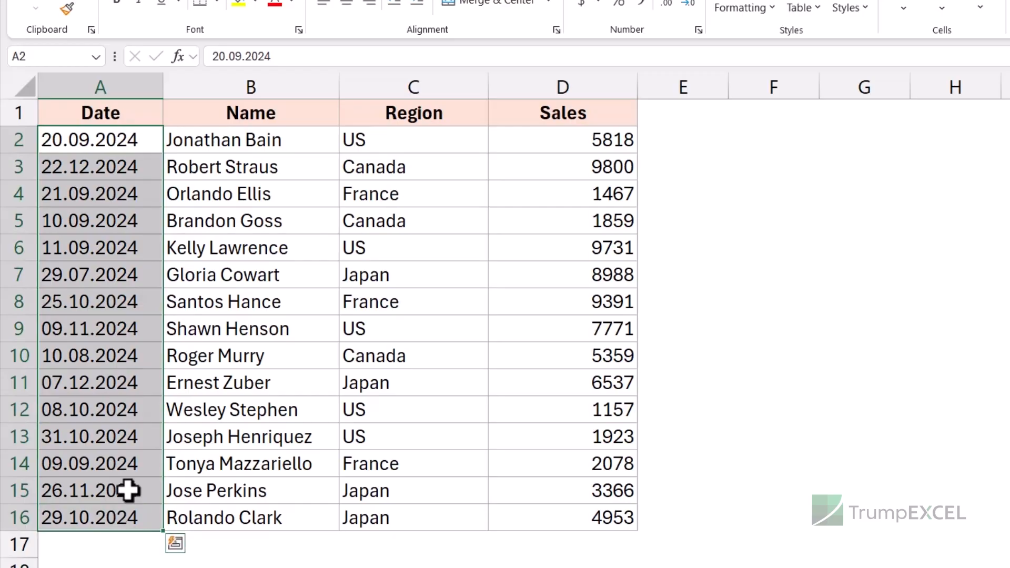
pyautogui.hotkey('ctrl', 'h')
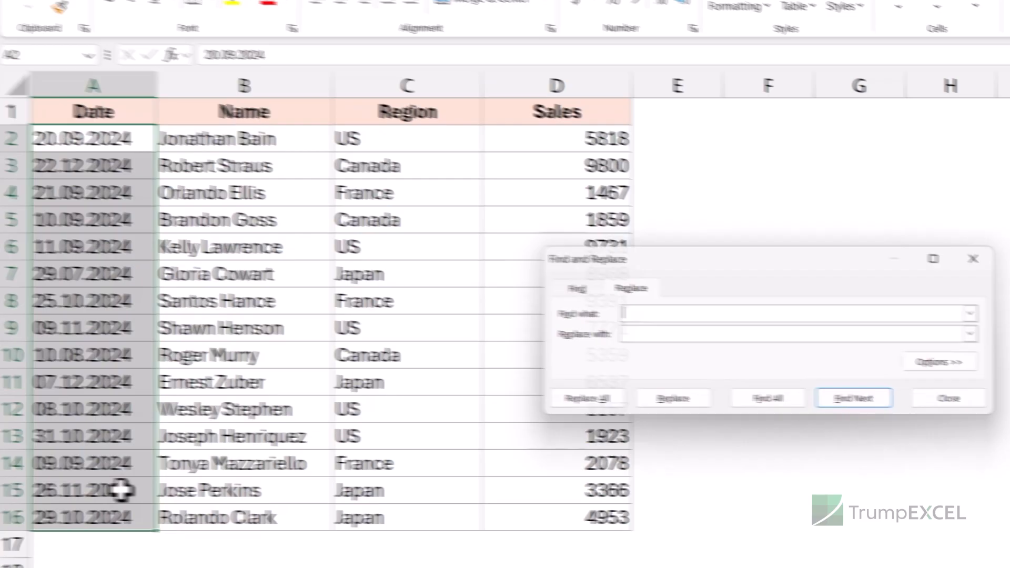
pyautogui.moveTo(387, 216); pyautogui.dragTo(323, 79)
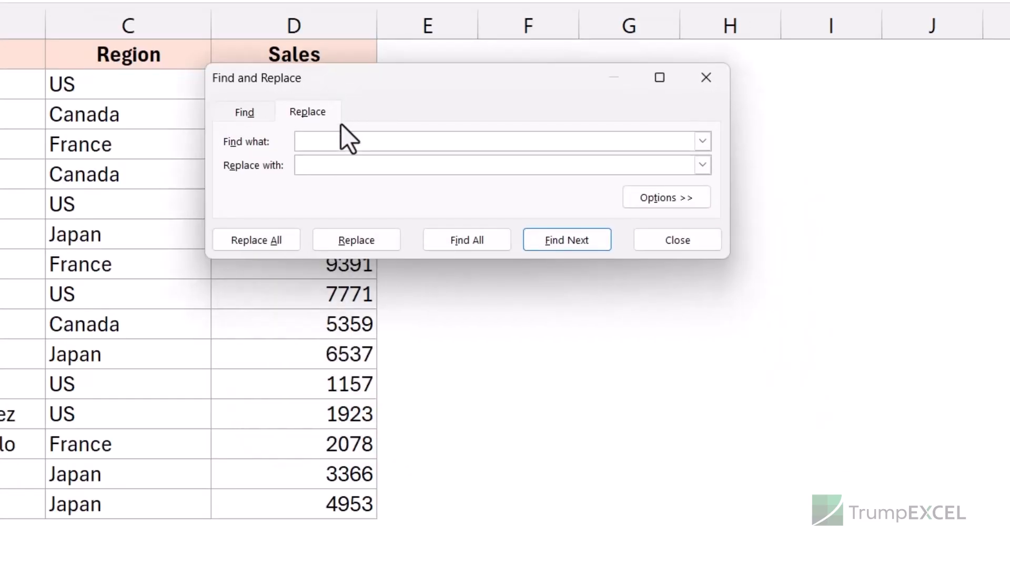
pyautogui.click(323, 142)
pyautogui.write('.')
pyautogui.click(327, 166)
pyautogui.click(282, 243)
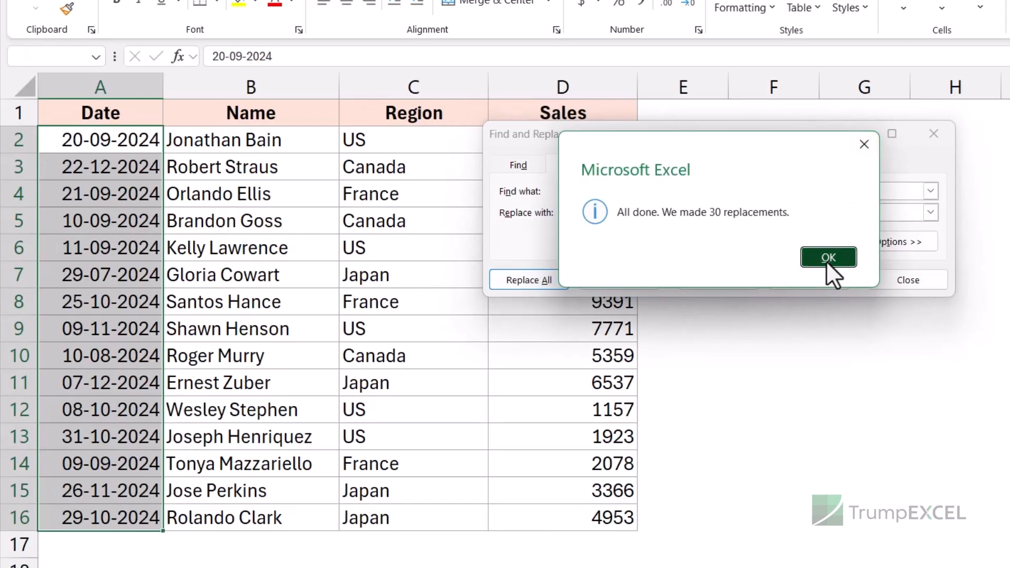
pyautogui.click(829, 257)
pyautogui.click(934, 133)
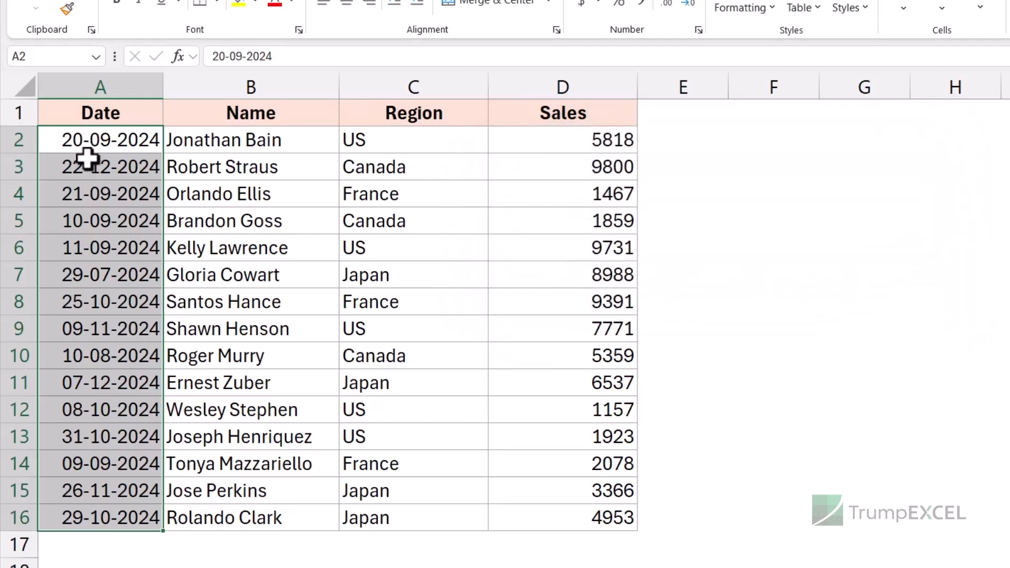
pyautogui.moveTo(85, 135); pyautogui.dragTo(108, 536)
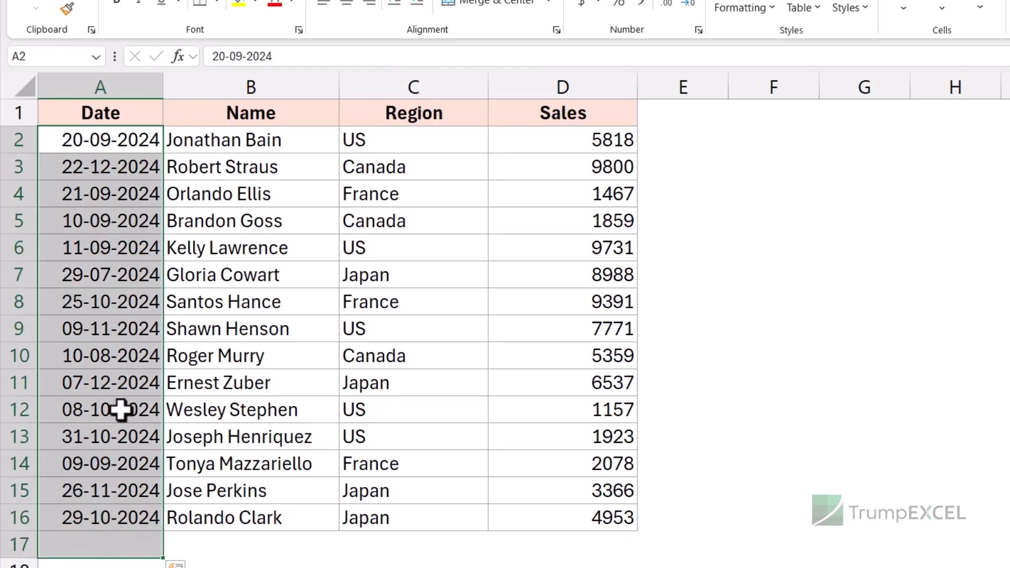
pyautogui.click(128, 135)
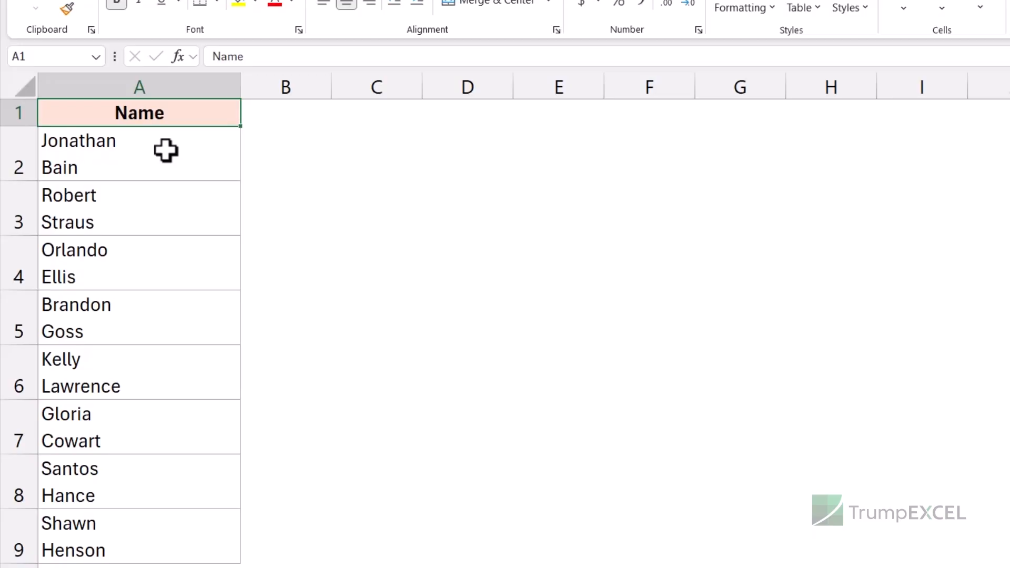
# Select the names in A2:A9 and replace the line breaks within them with spaces, then close the dialog.
pyautogui.click(165, 152)
pyautogui.hotkey('ctrl', 'shift', 'Down')
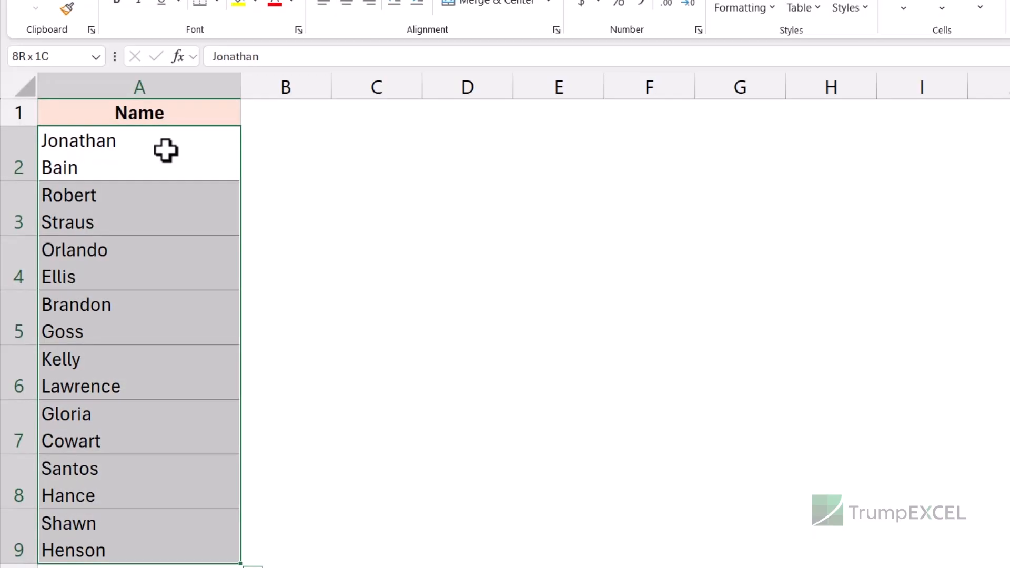
pyautogui.hotkey('ctrl', 'h')
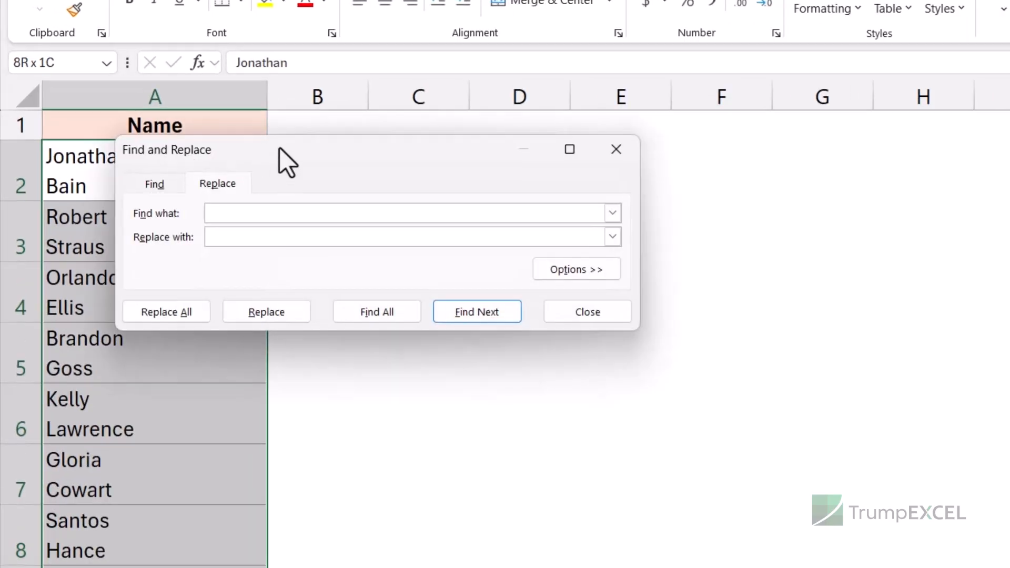
pyautogui.moveTo(280, 148); pyautogui.dragTo(465, 163)
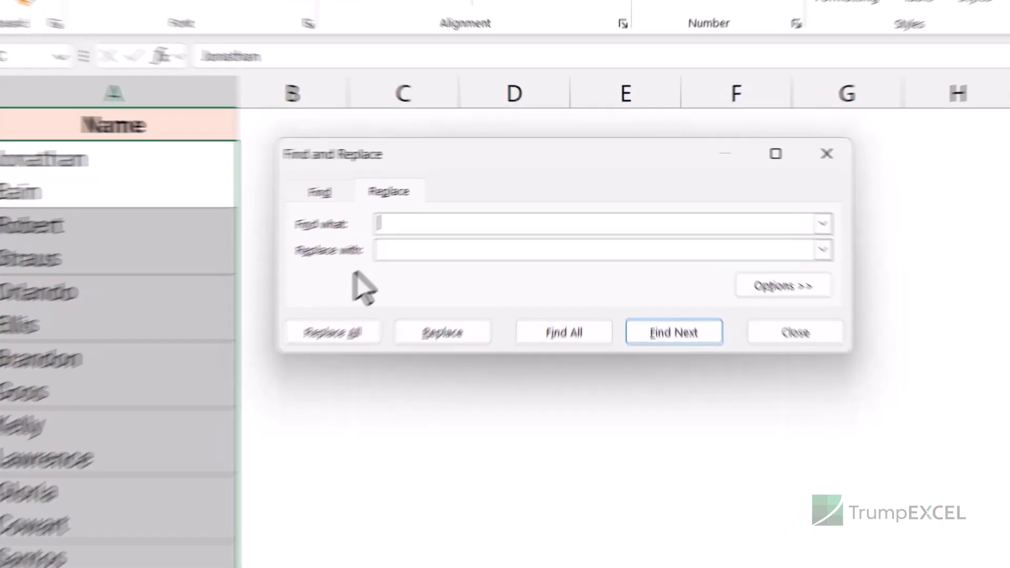
pyautogui.write(',')
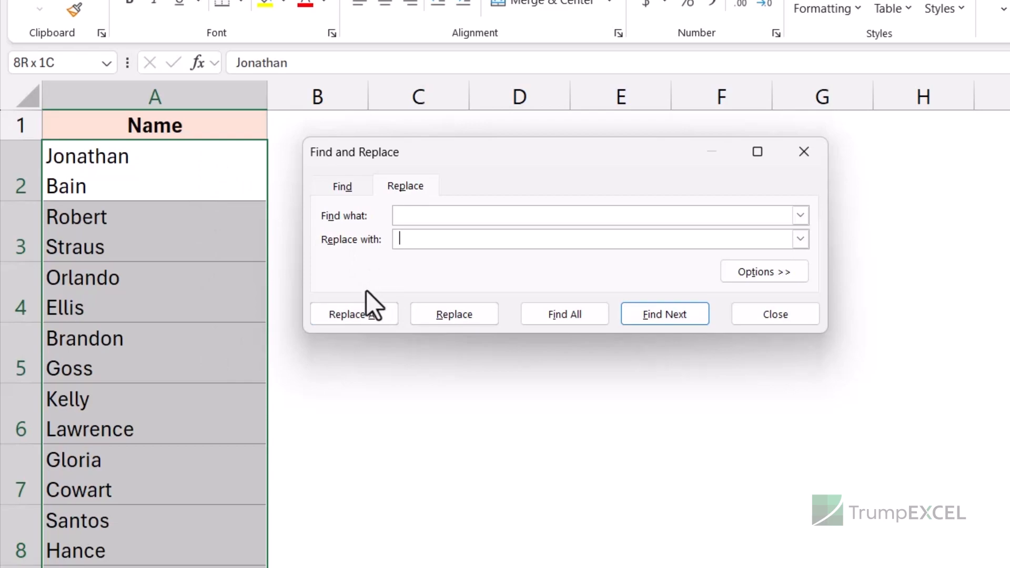
pyautogui.click(364, 315)
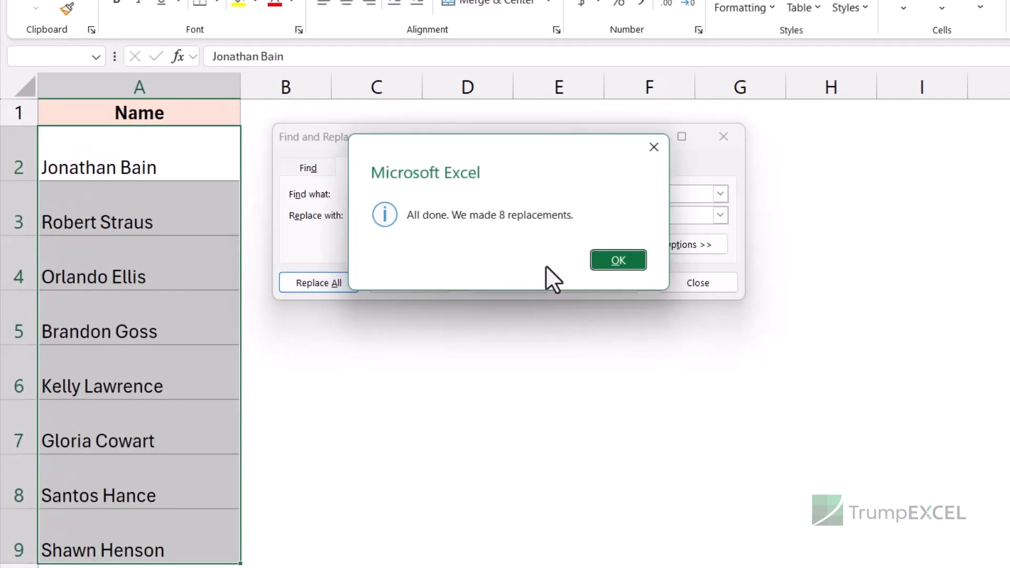
pyautogui.click(608, 260)
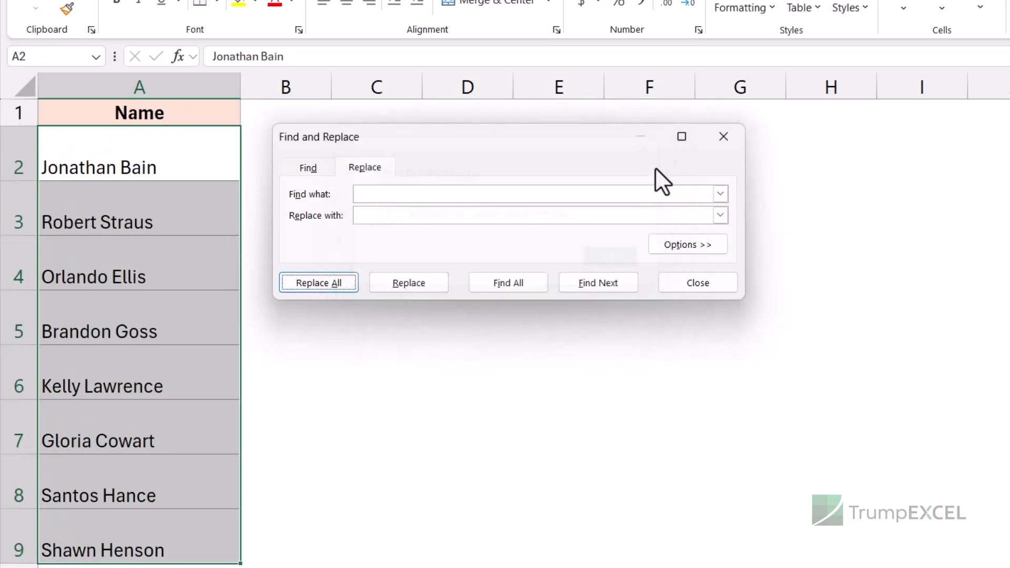
pyautogui.click(724, 136)
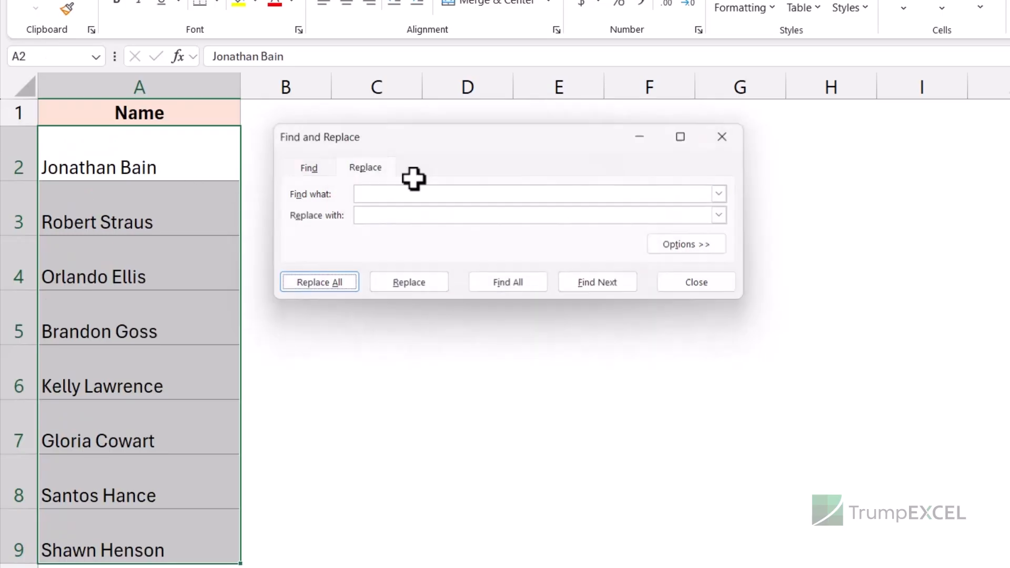